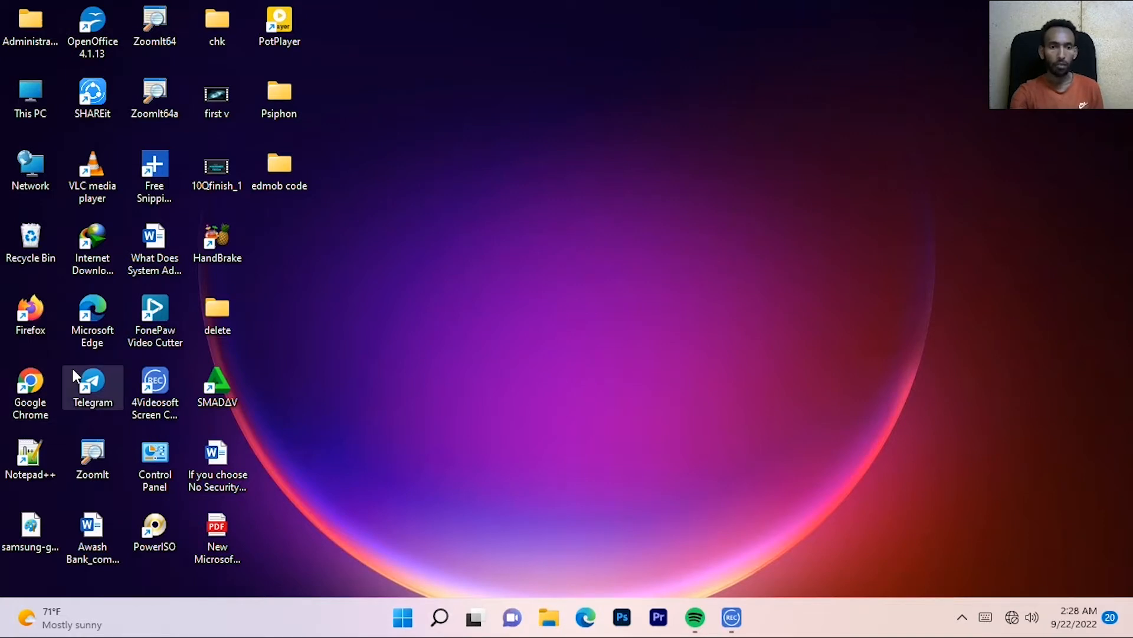
# Highlight the Google Chrome desktop shortcut with an annotation, then launch Chrome.
pyautogui.hotkey('ctrl', '2')
pyautogui.moveTo(29, 353)
pyautogui.mouseDown()
pyautogui.moveTo(40, 422)
pyautogui.moveTo(31, 351)
pyautogui.mouseUp()
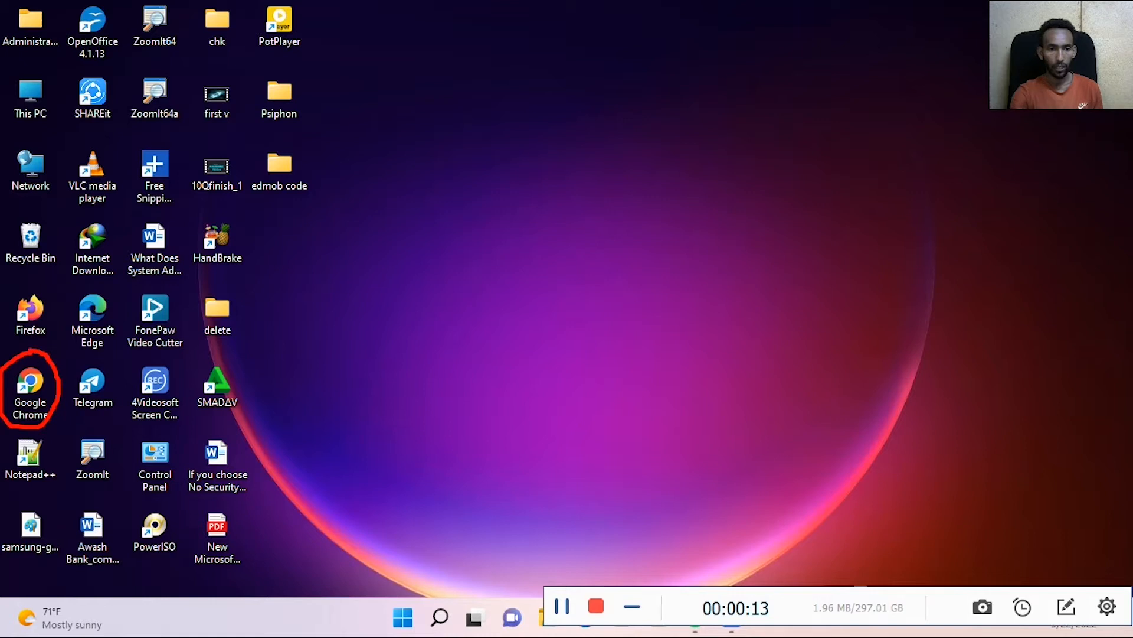
pyautogui.press('Escape')
pyautogui.doubleClick(31, 384)
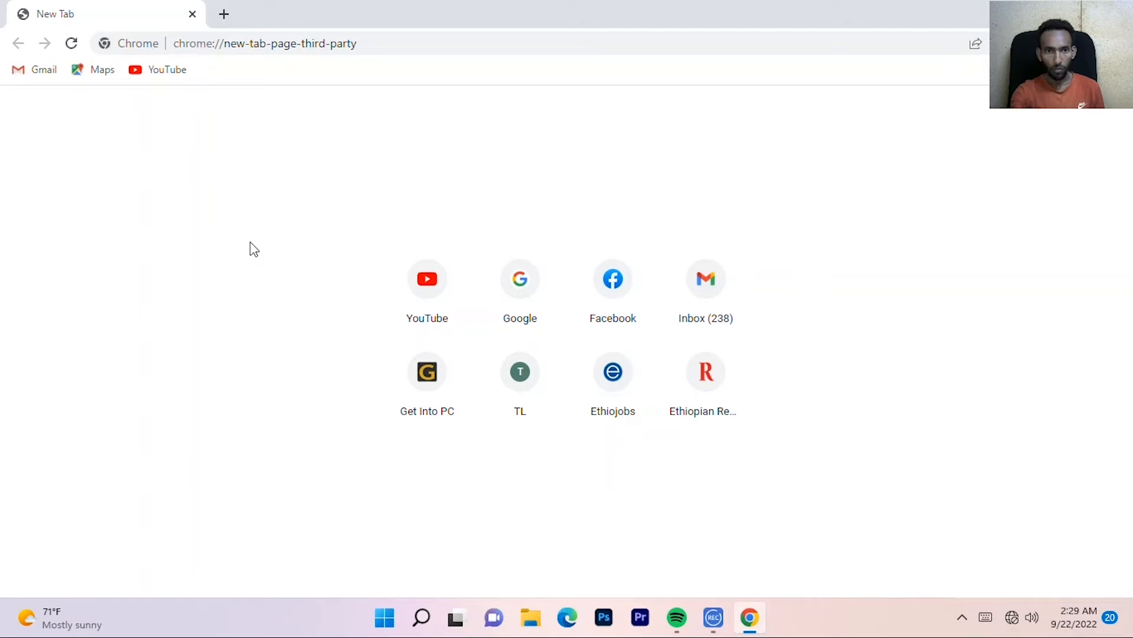
pyautogui.click(229, 42)
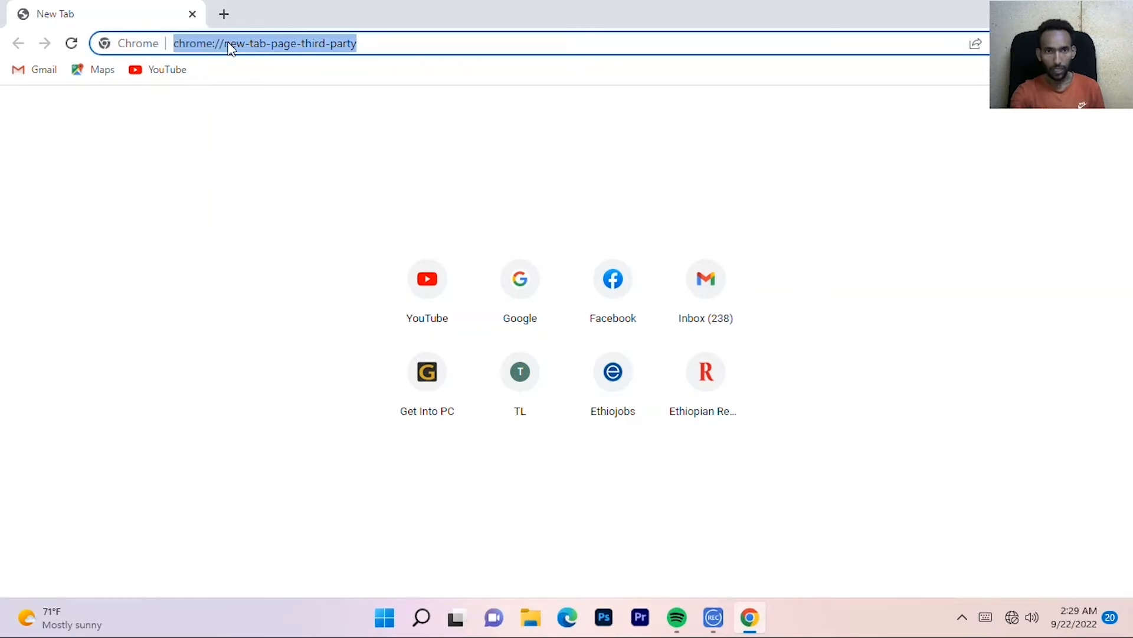
pyautogui.write('h')
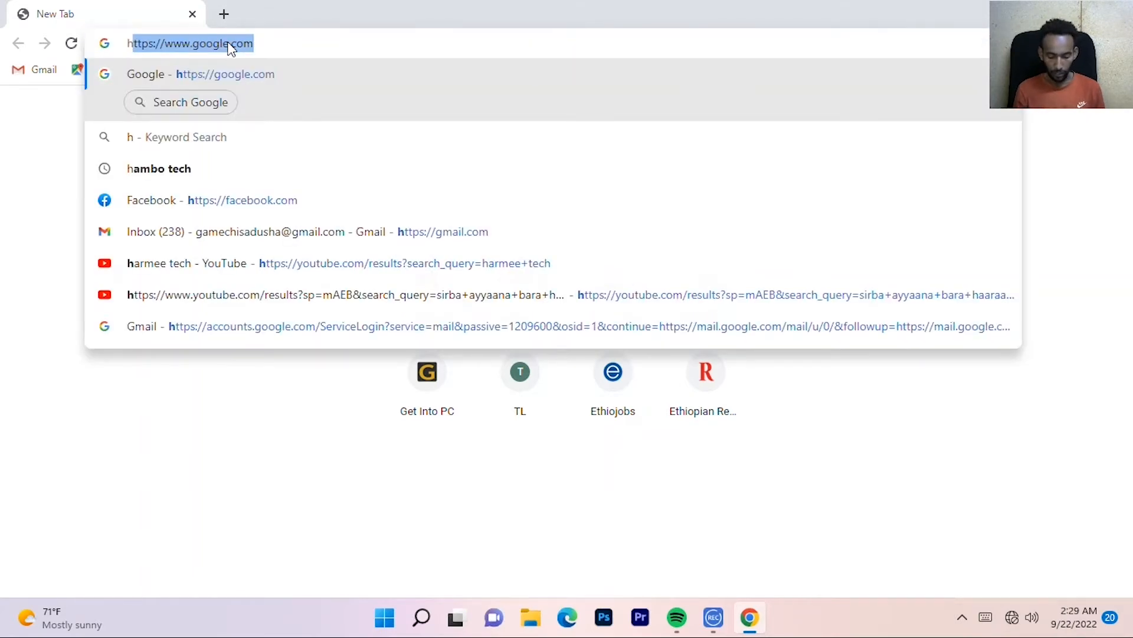
pyautogui.write('ttp')
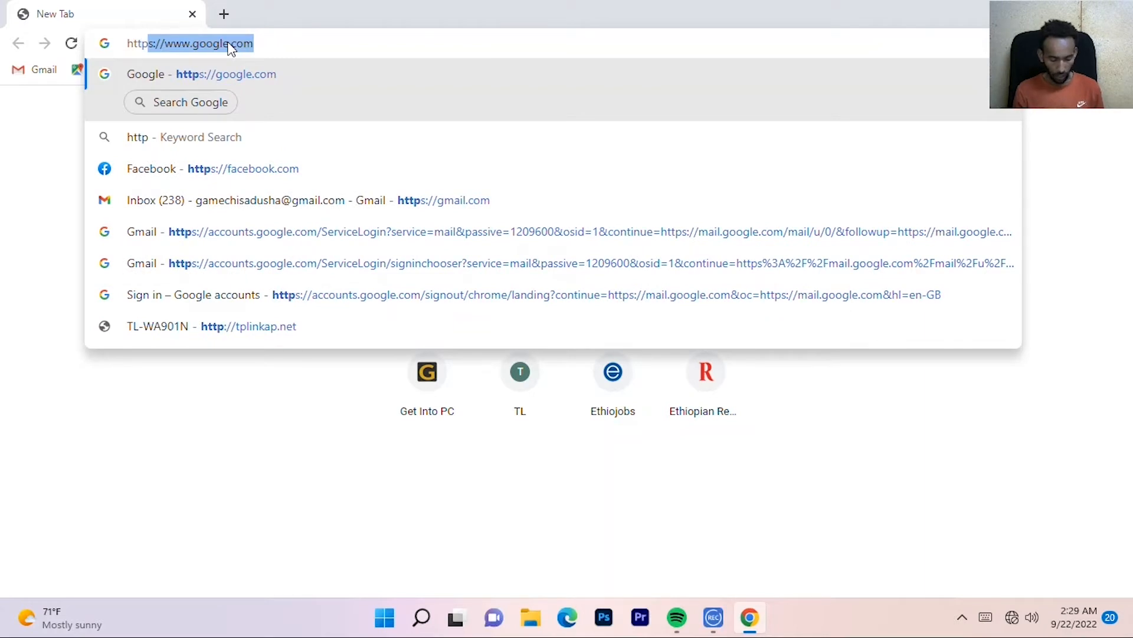
pyautogui.write(':')
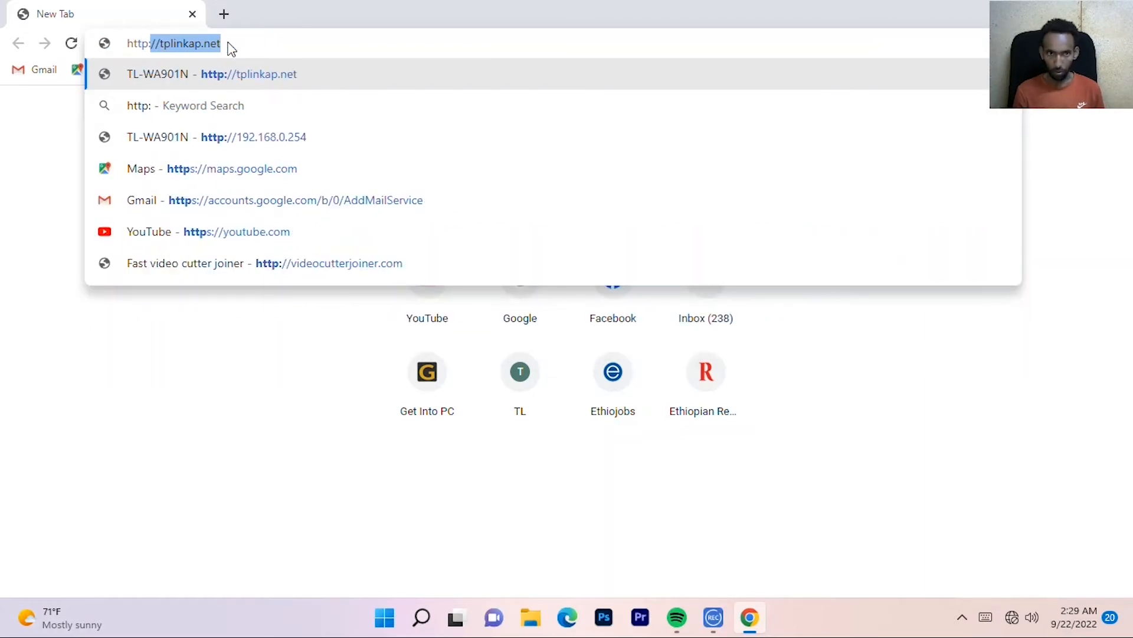
pyautogui.write('//')
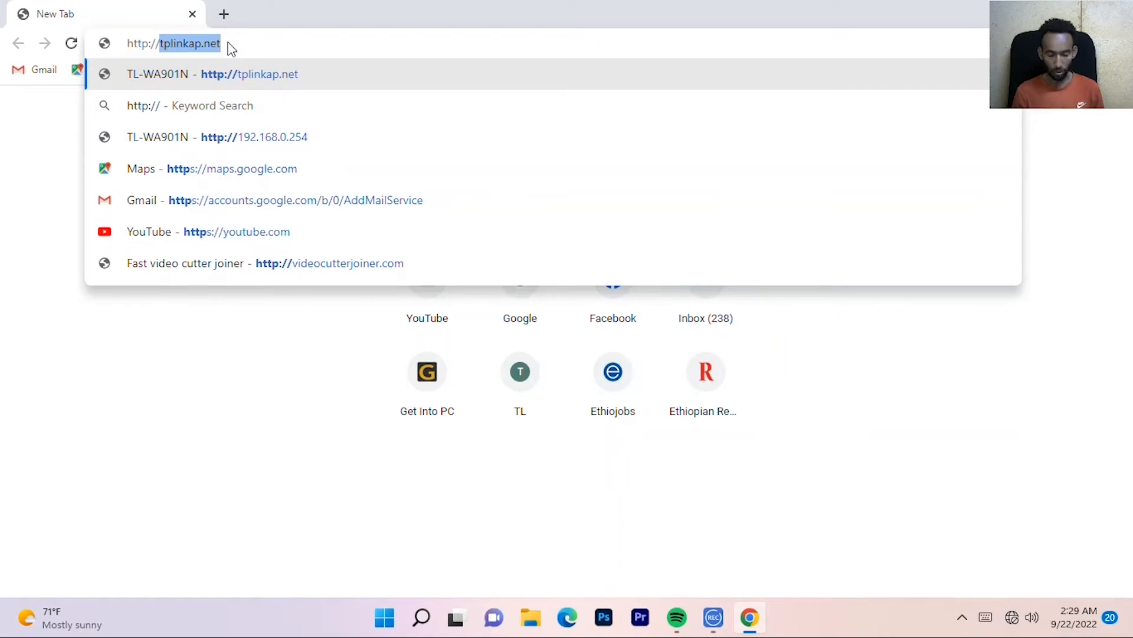
pyautogui.write('tplin')
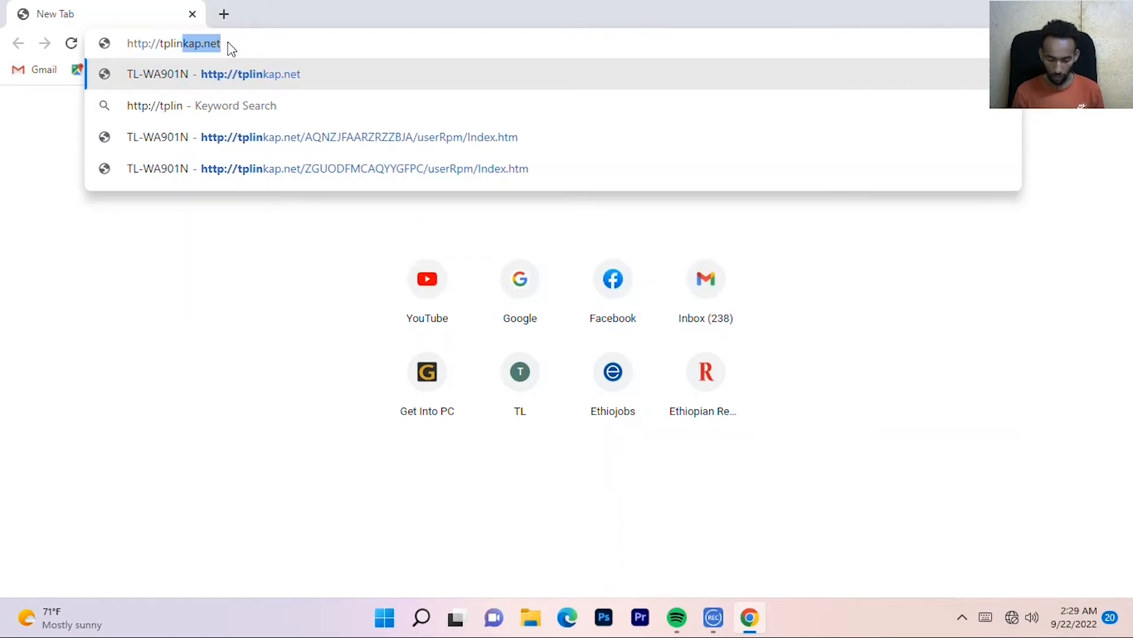
pyautogui.write('kap')
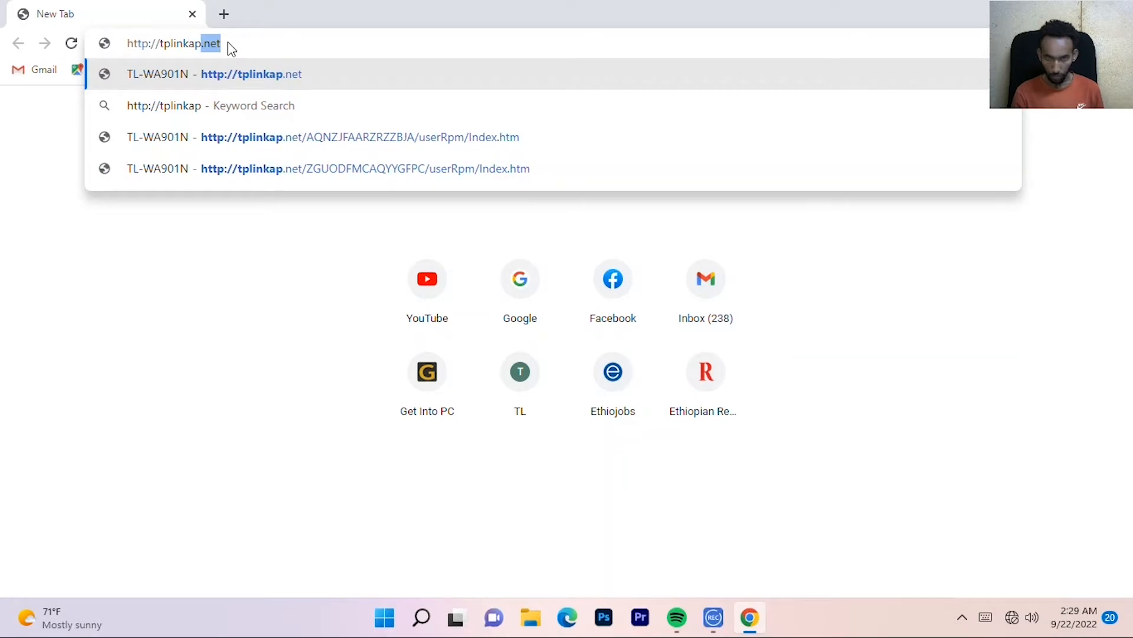
pyautogui.write('.net')
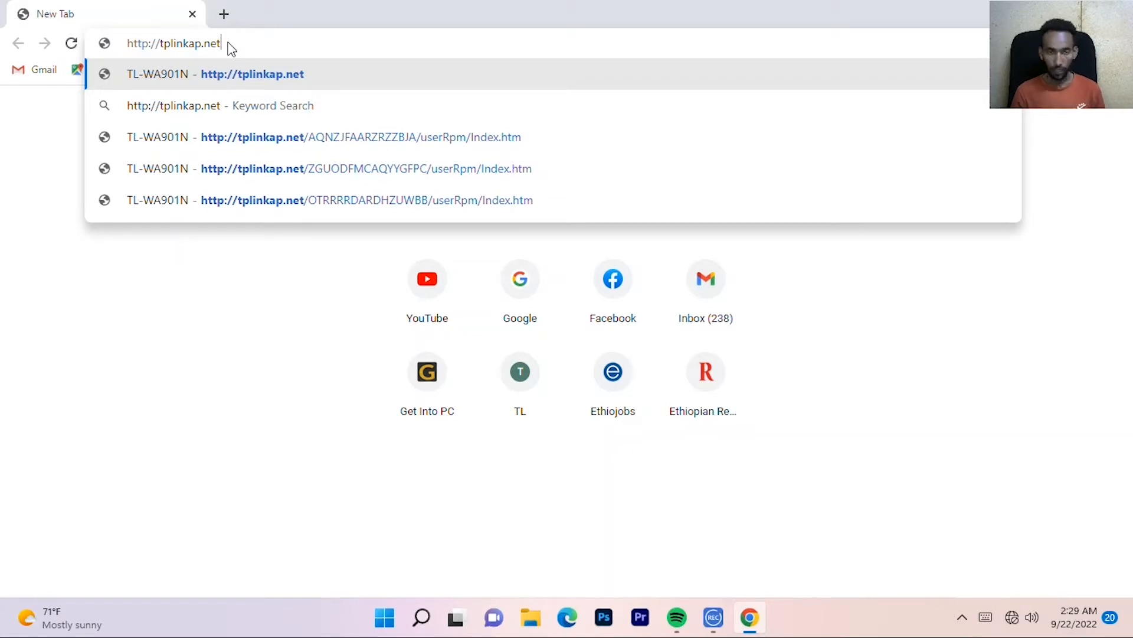
pyautogui.press('Return')
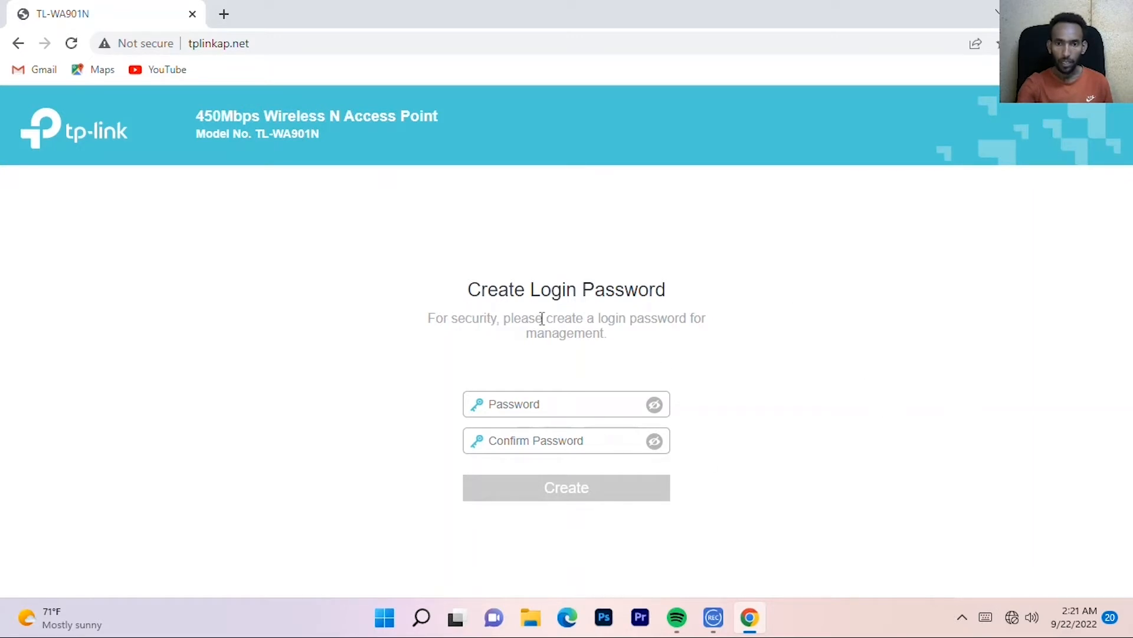
# Create the management login password, entering it in both Password and Confirm Password.
pyautogui.click(564, 402)
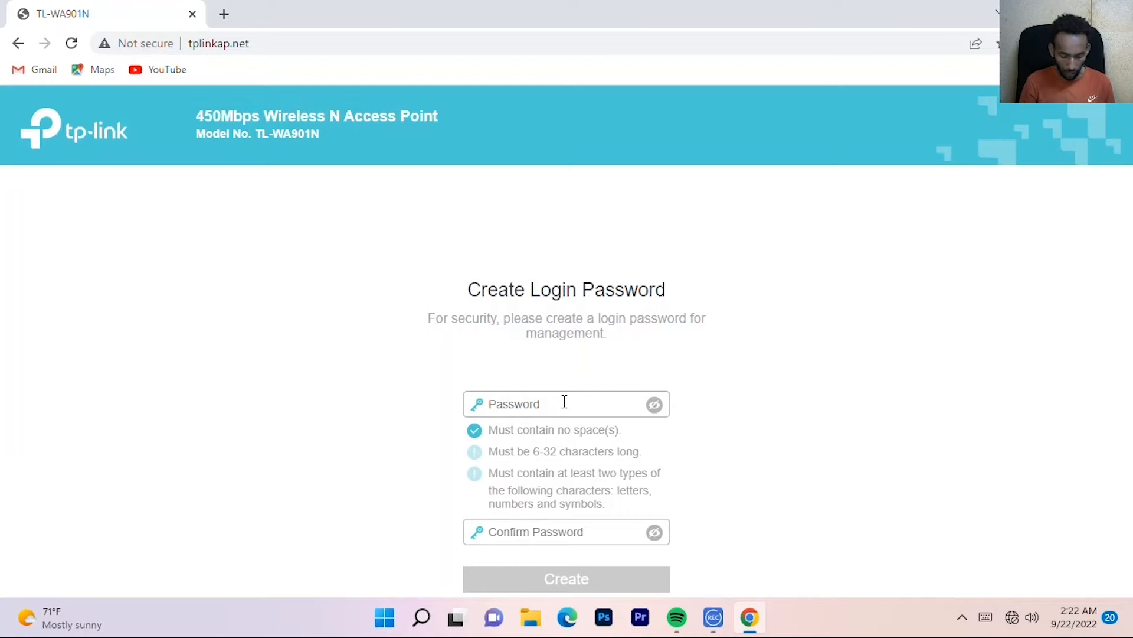
pyautogui.write('•••••')
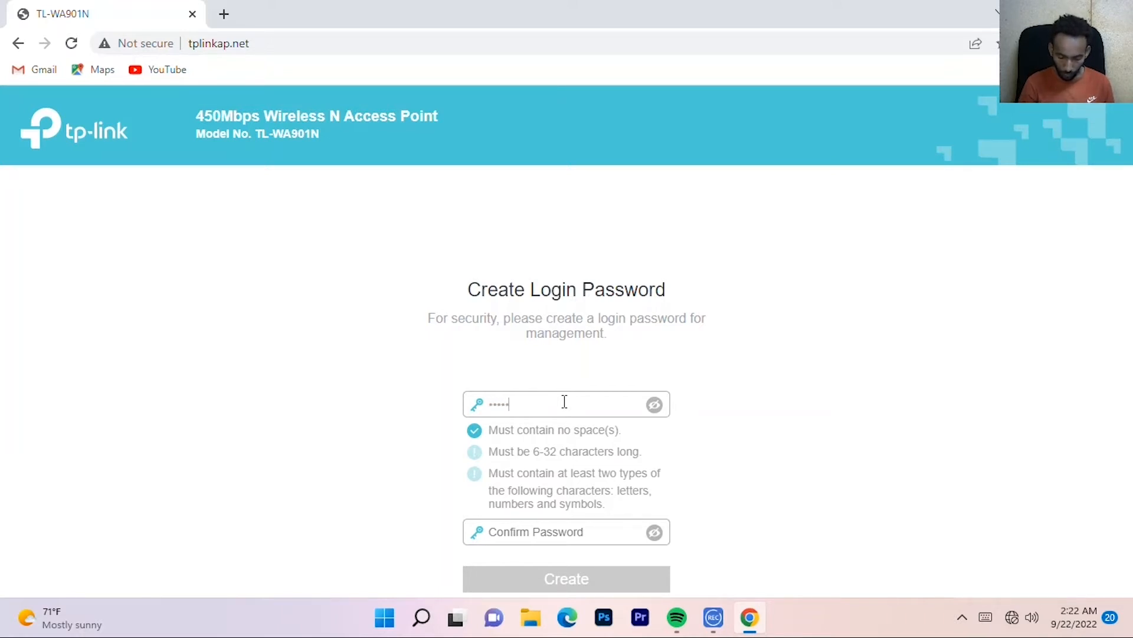
pyautogui.write('•••')
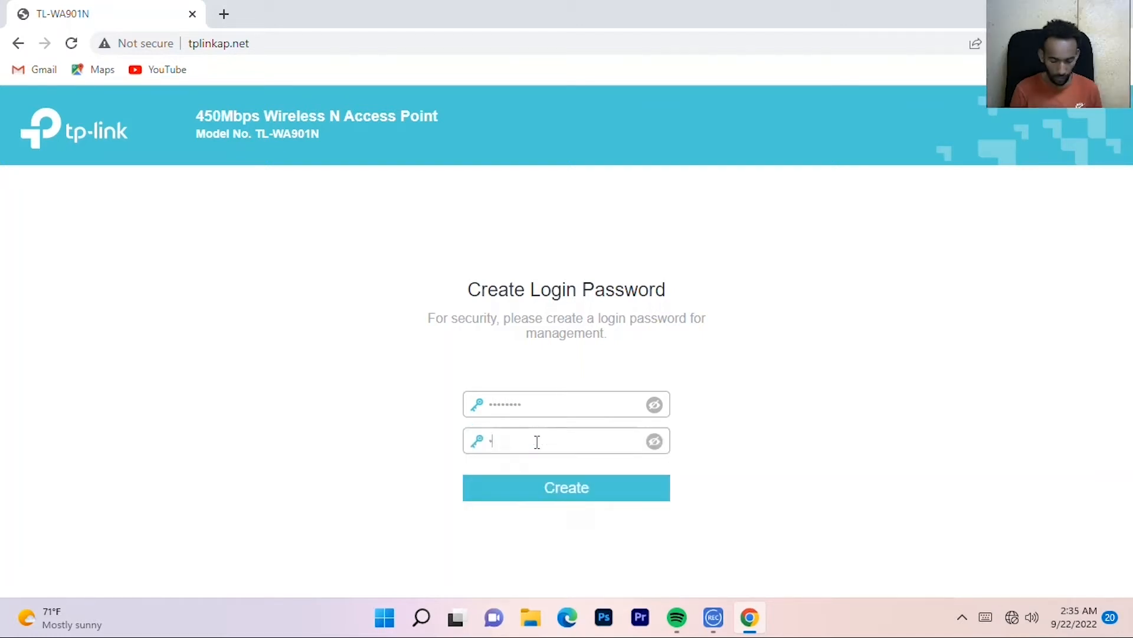
pyautogui.write('••••')
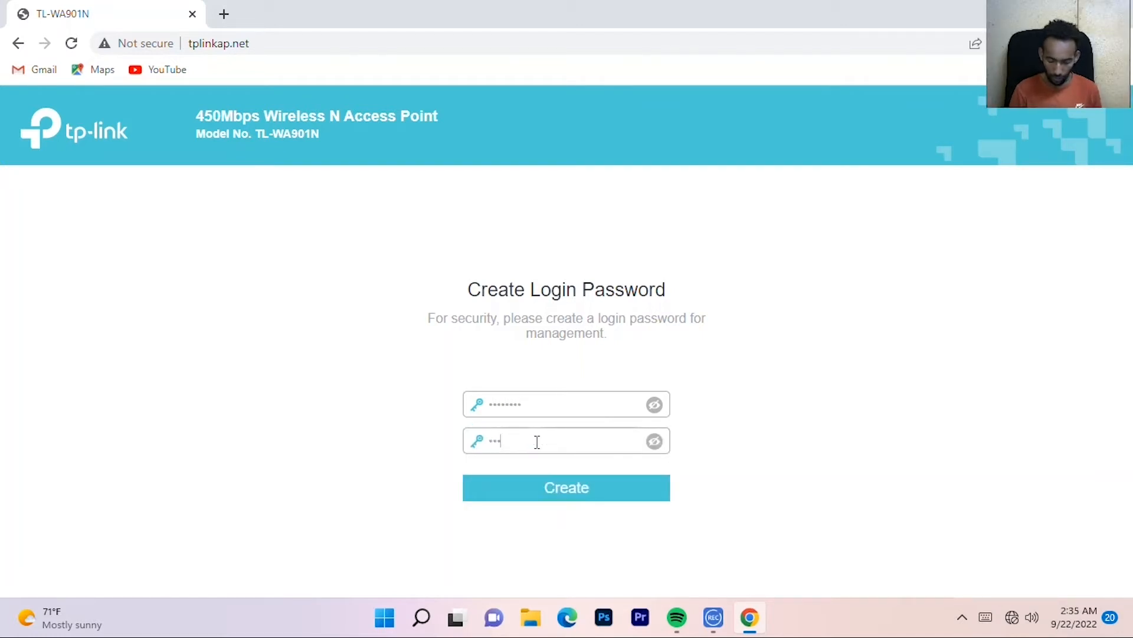
pyautogui.write('•••')
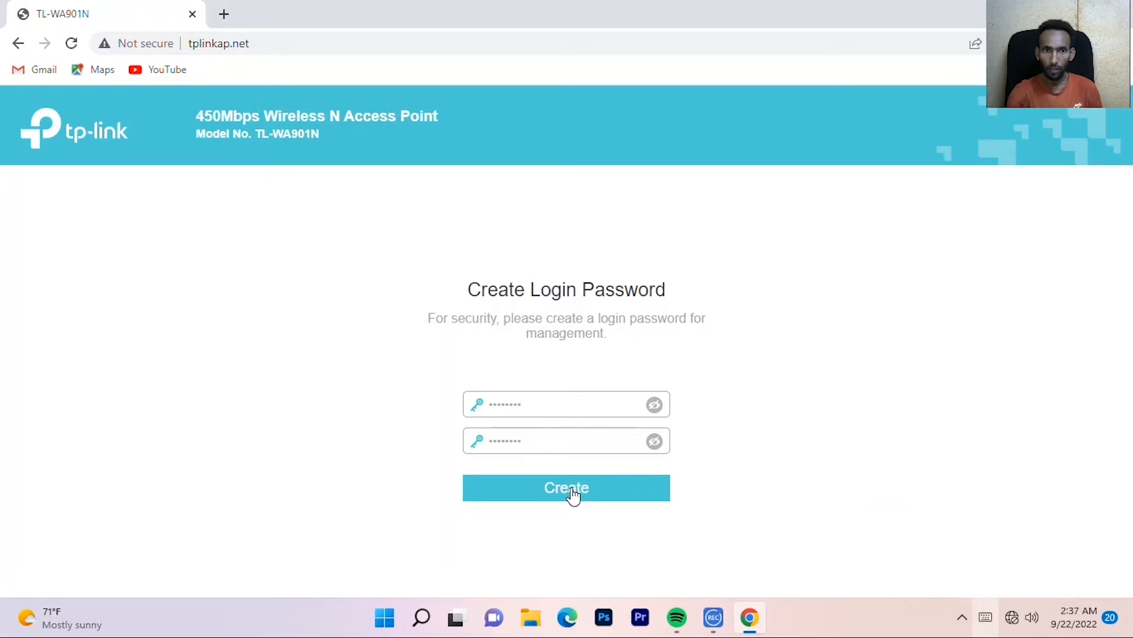
pyautogui.click(571, 490)
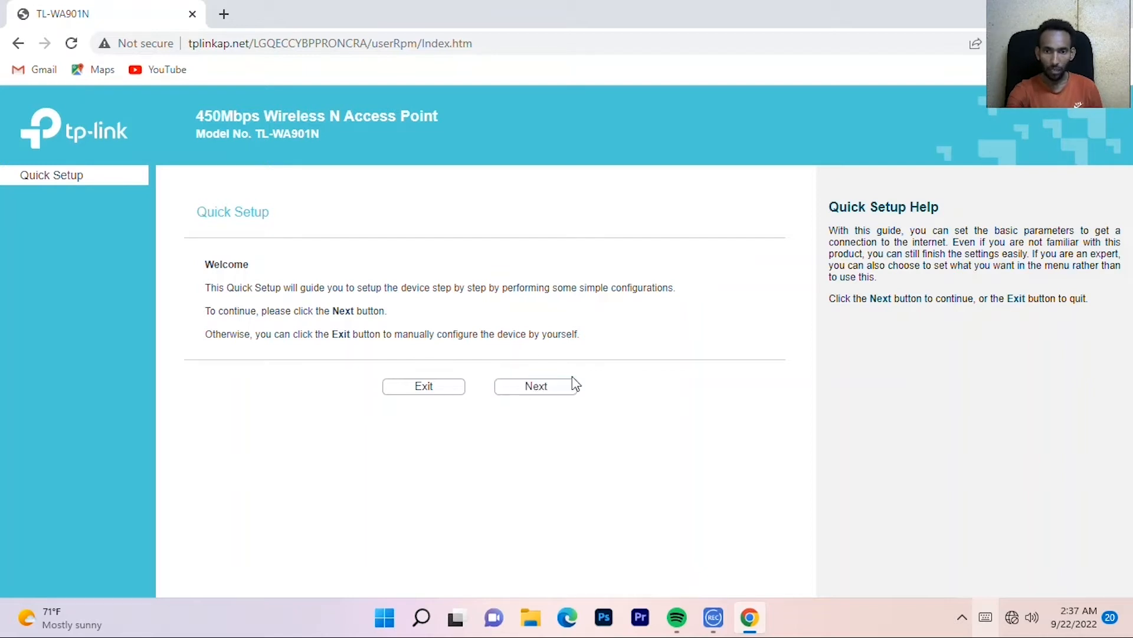
# Start Quick Setup and continue with Access Point mode selected.
pyautogui.click(547, 391)
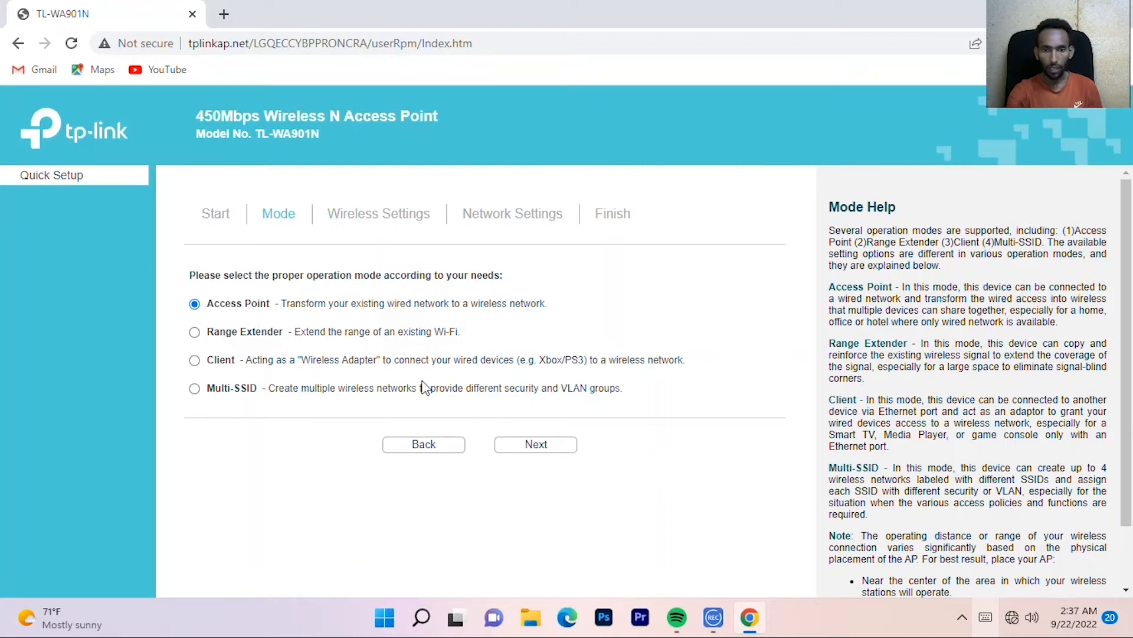
pyautogui.click(537, 448)
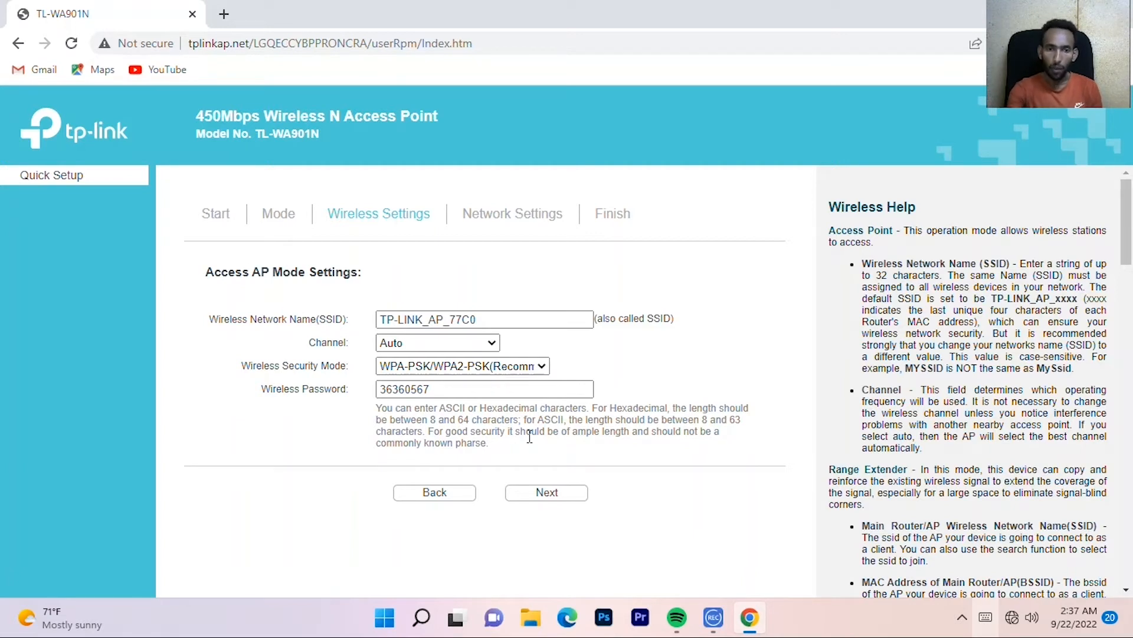
# Replace the default SSID TP-LINK_AP_77C0 with 'Harmee tech'.
pyautogui.click(490, 320)
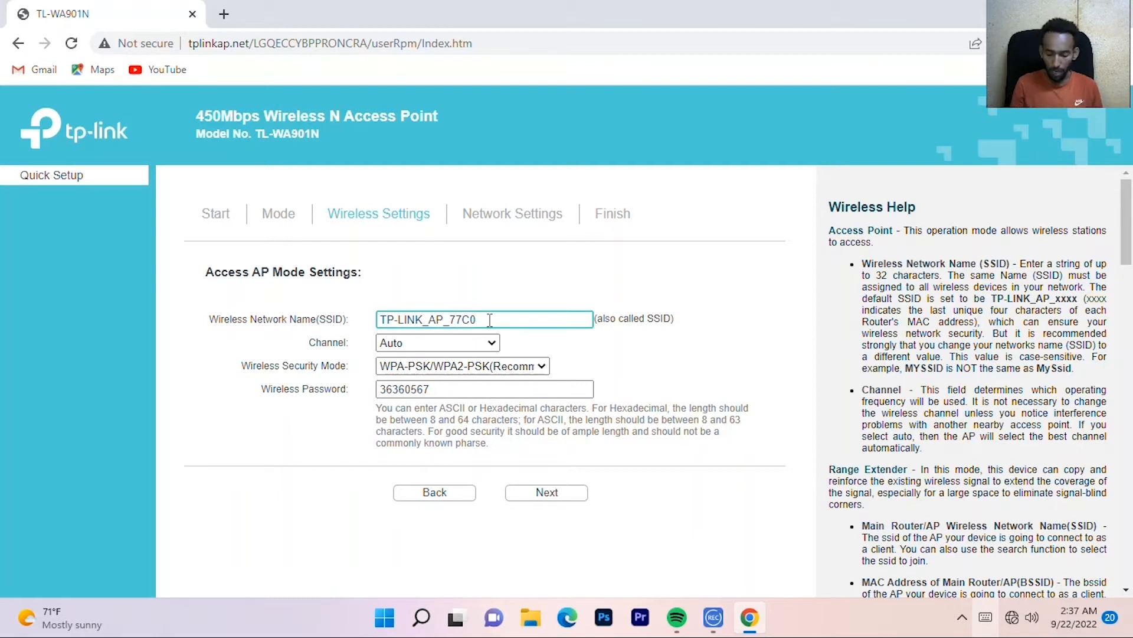
pyautogui.press('BackSpace')
pyautogui.press('BackSpace')
pyautogui.press('BackSpace')
pyautogui.press('BackSpace')
pyautogui.press('BackSpace')
pyautogui.press('BackSpace')
pyautogui.press('BackSpace')
pyautogui.press('BackSpace')
pyautogui.press('BackSpace')
pyautogui.press('BackSpace')
pyautogui.press('BackSpace')
pyautogui.press('BackSpace')
pyautogui.press('BackSpace')
pyautogui.press('BackSpace')
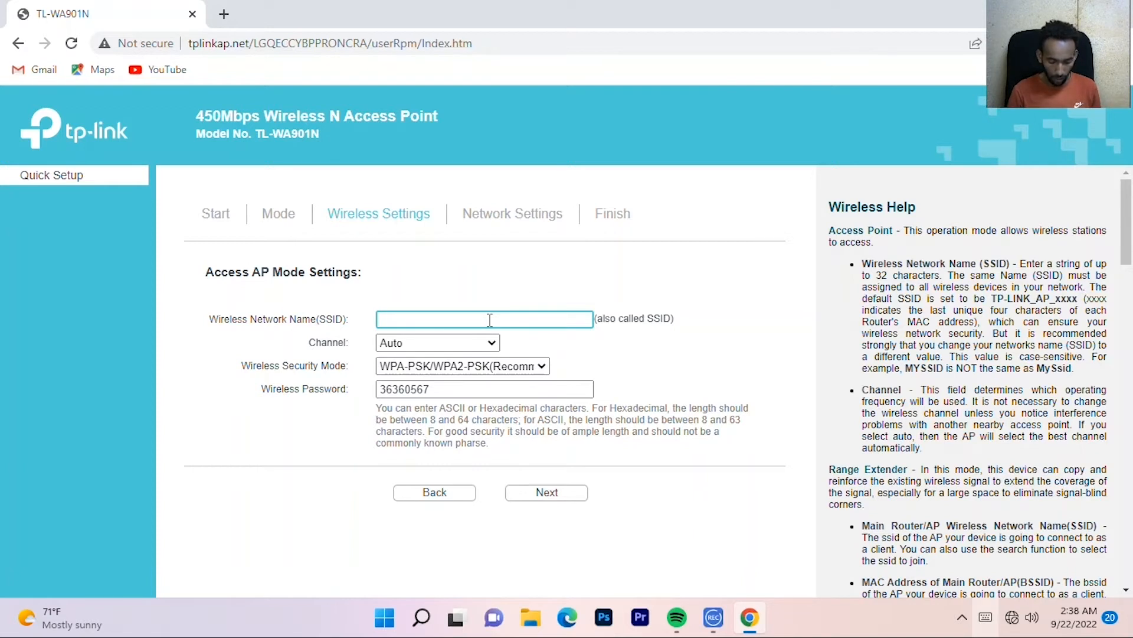
pyautogui.write('Harme')
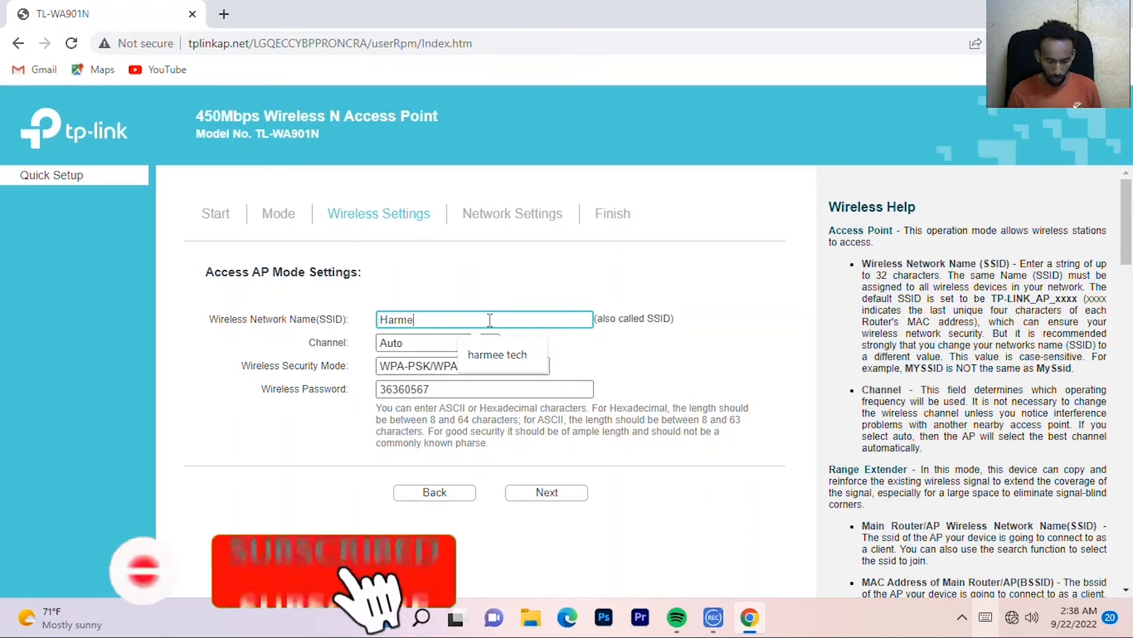
pyautogui.write('e te')
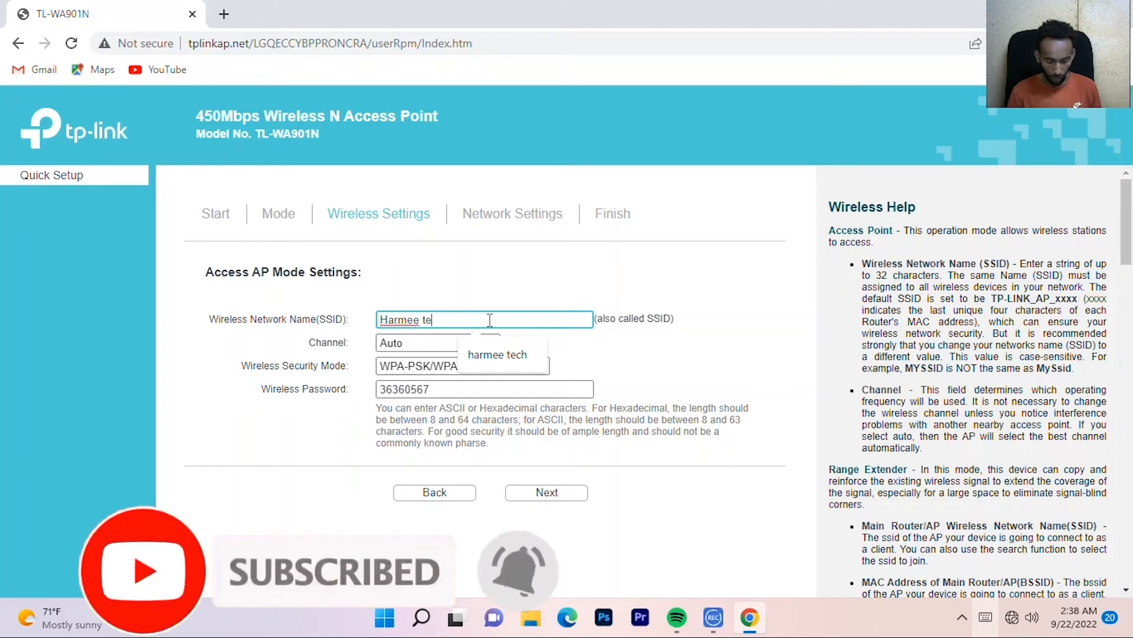
pyautogui.write('ch')
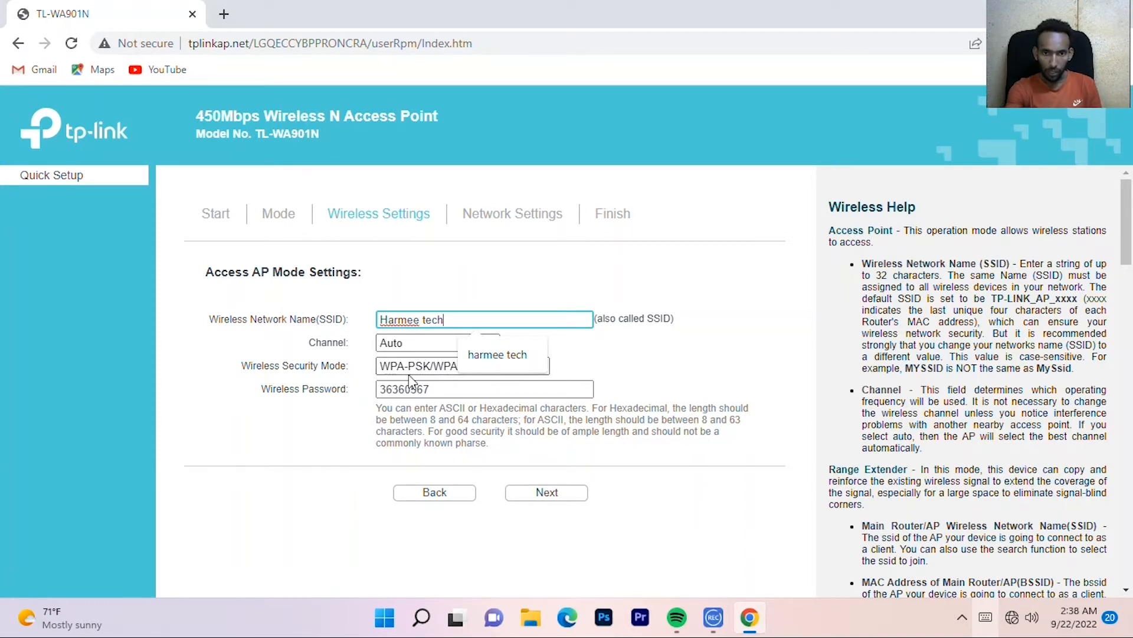
# Keep WPA-PSK/WPA2-PSK security, enter a new wireless password, and continue.
pyautogui.click(611, 361)
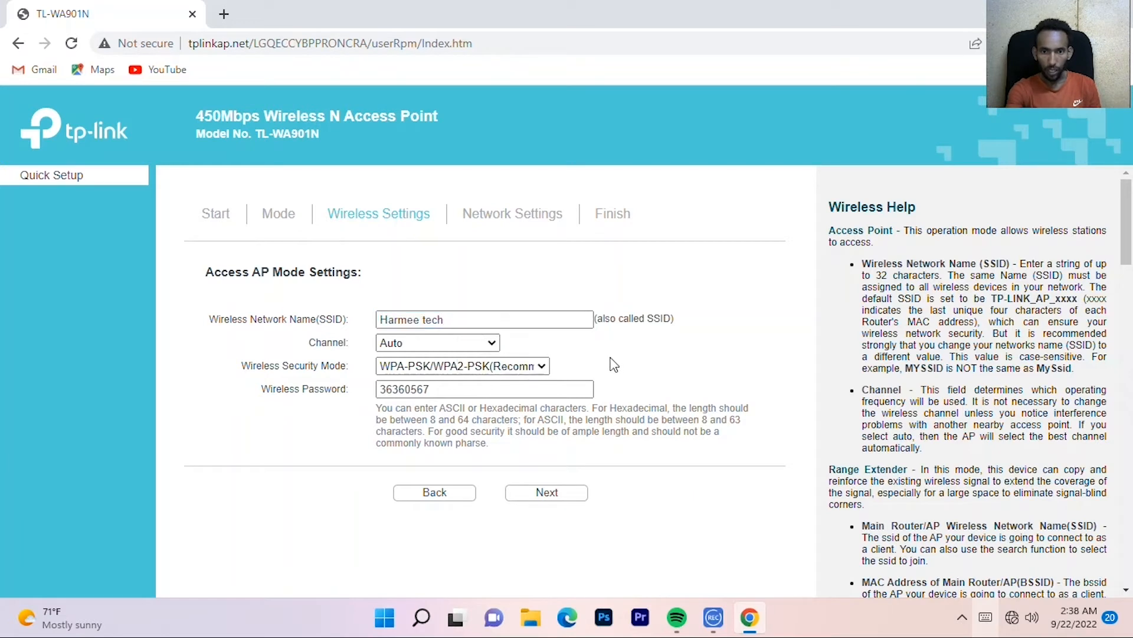
pyautogui.click(542, 366)
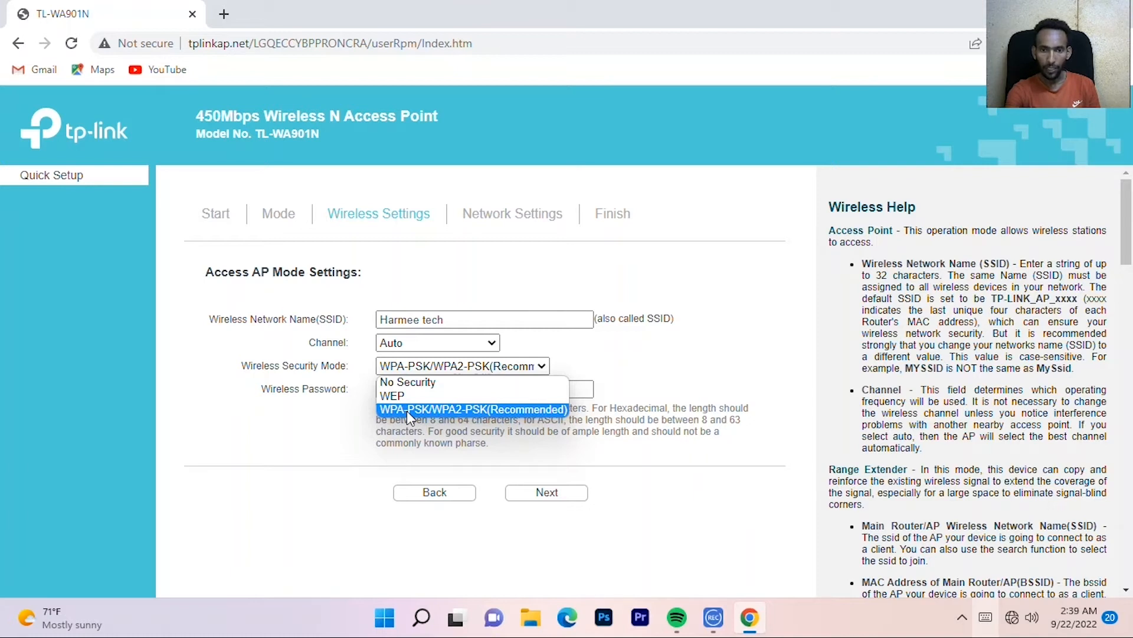
pyautogui.click(440, 408)
pyautogui.click(434, 390)
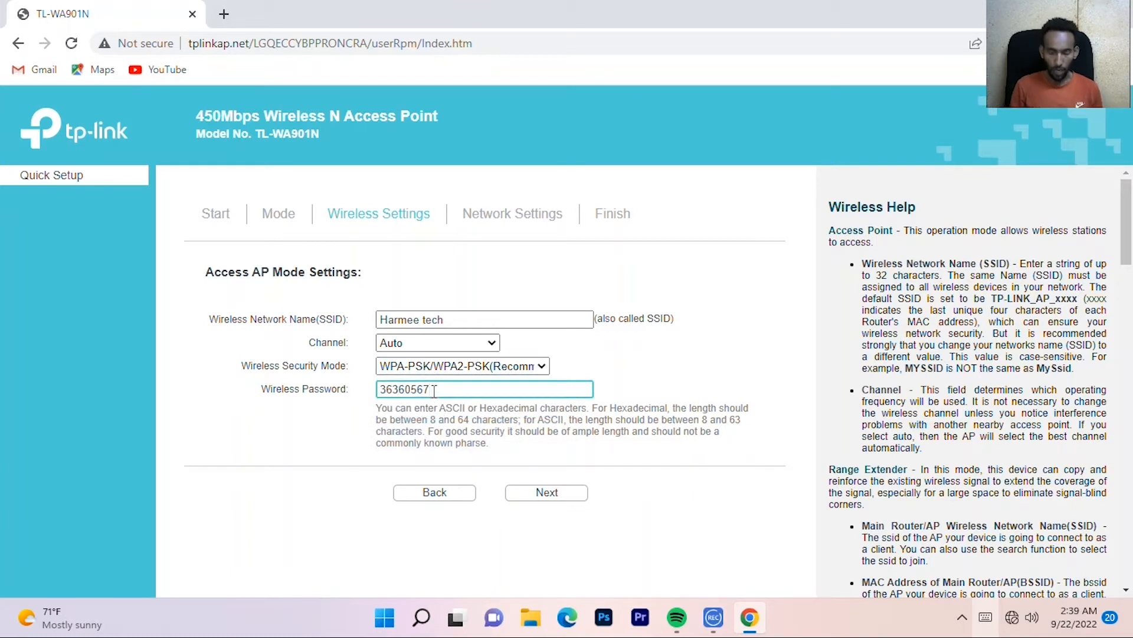
pyautogui.press('BackSpace')
pyautogui.press('BackSpace')
pyautogui.press('BackSpace')
pyautogui.press('BackSpace')
pyautogui.press('BackSpace')
pyautogui.press('BackSpace')
pyautogui.press('BackSpace')
pyautogui.press('BackSpace')
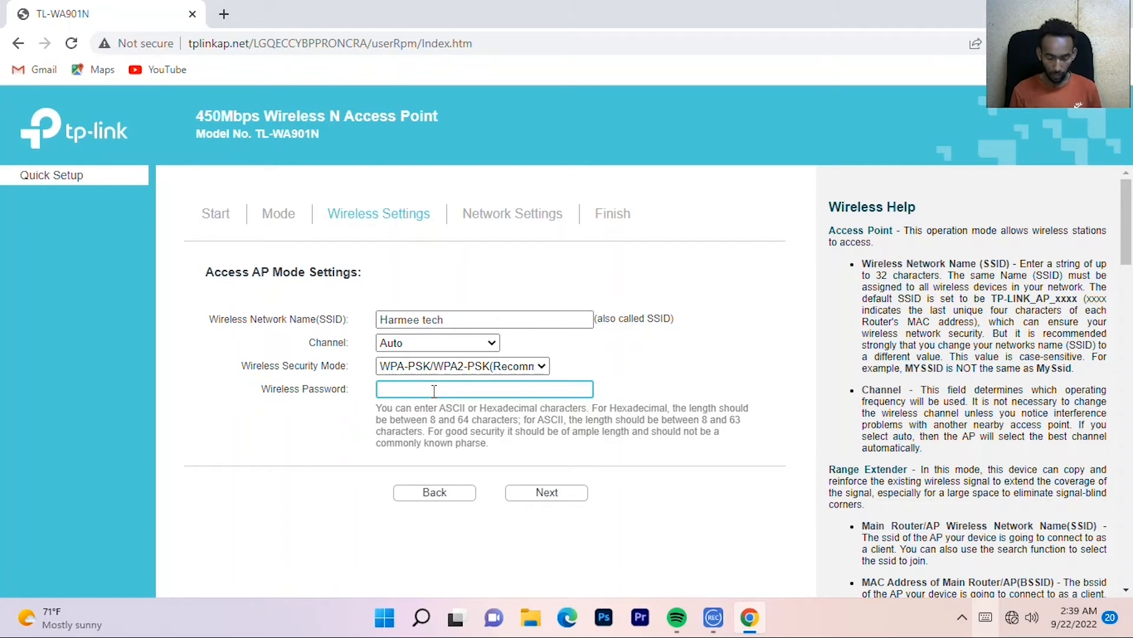
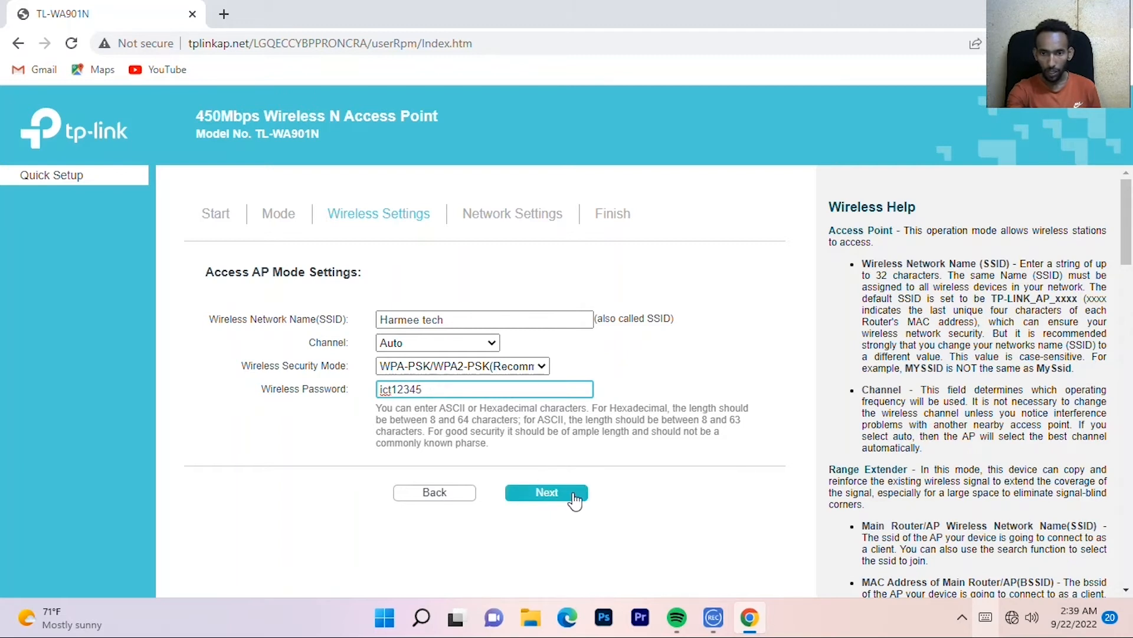
pyautogui.click(550, 500)
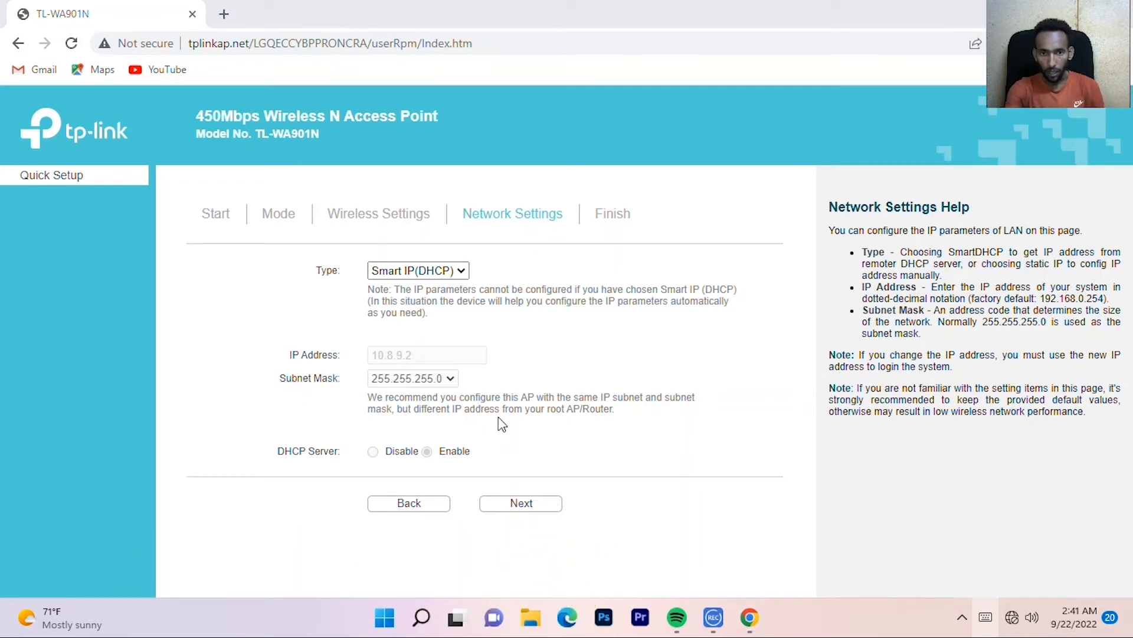
# Leave the LAN type on Smart IP(DHCP) after briefly trying Static IP, and continue.
pyautogui.click(462, 272)
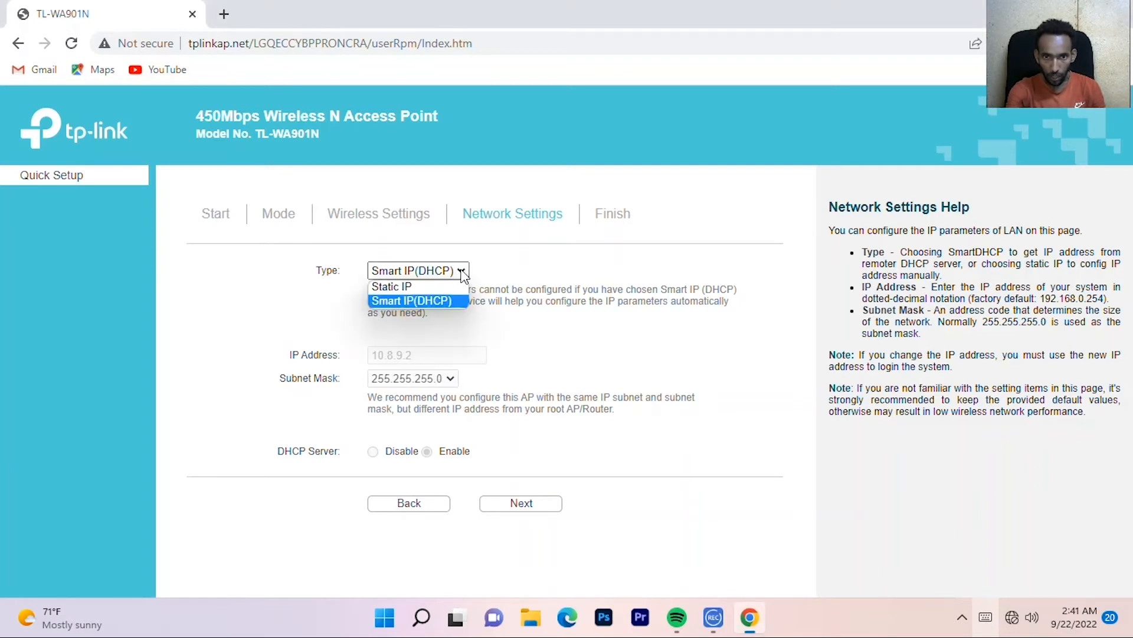
pyautogui.click(417, 284)
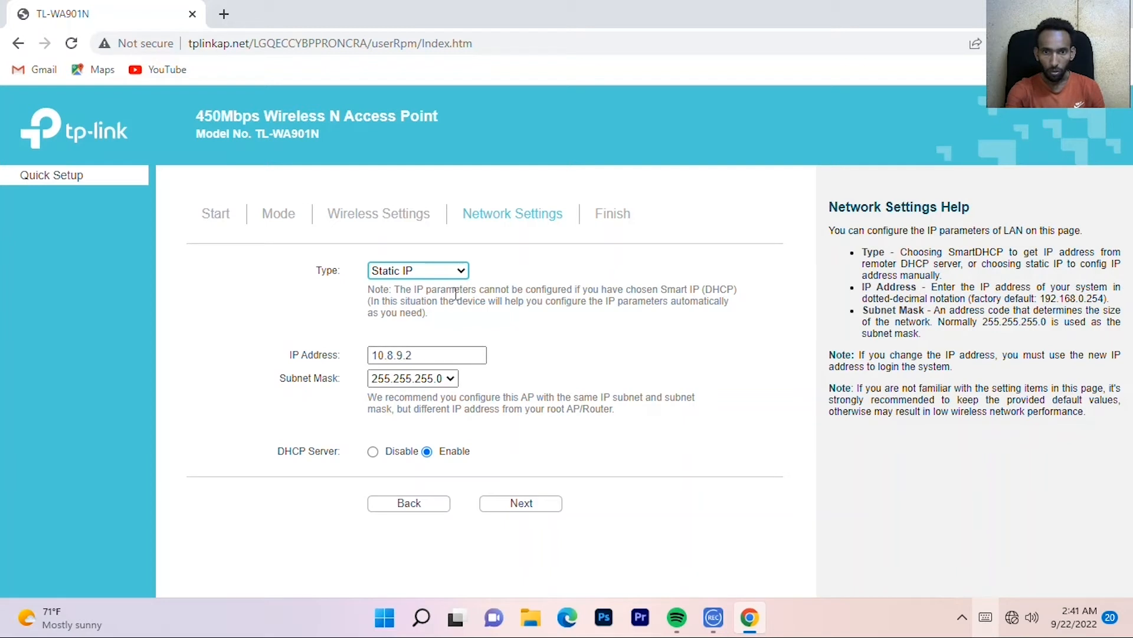
pyautogui.click(461, 271)
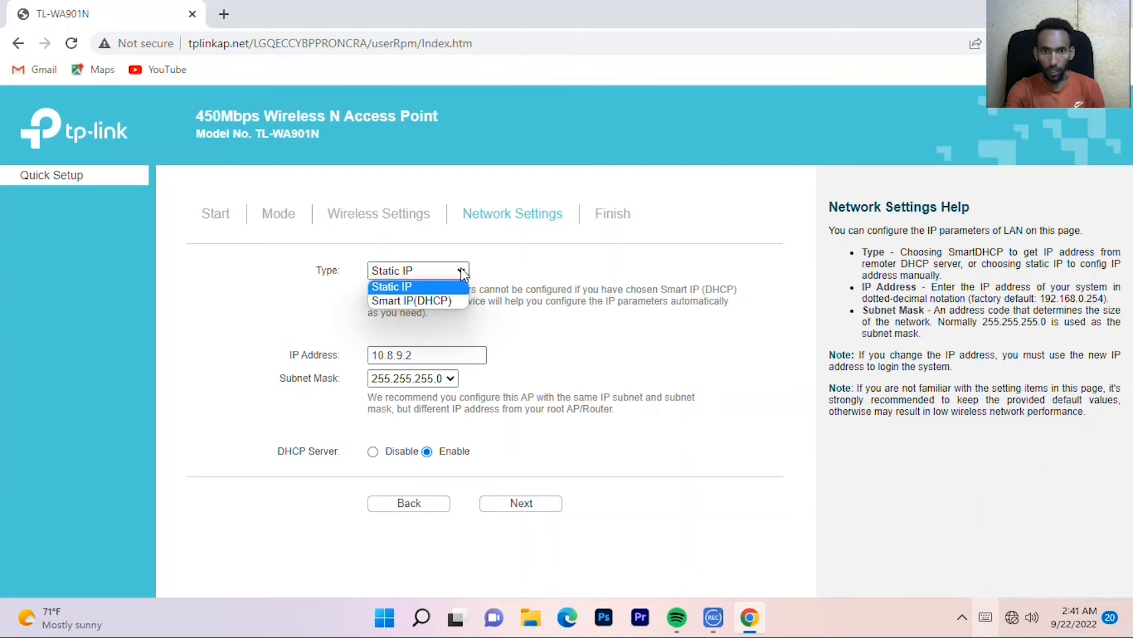
pyautogui.click(440, 302)
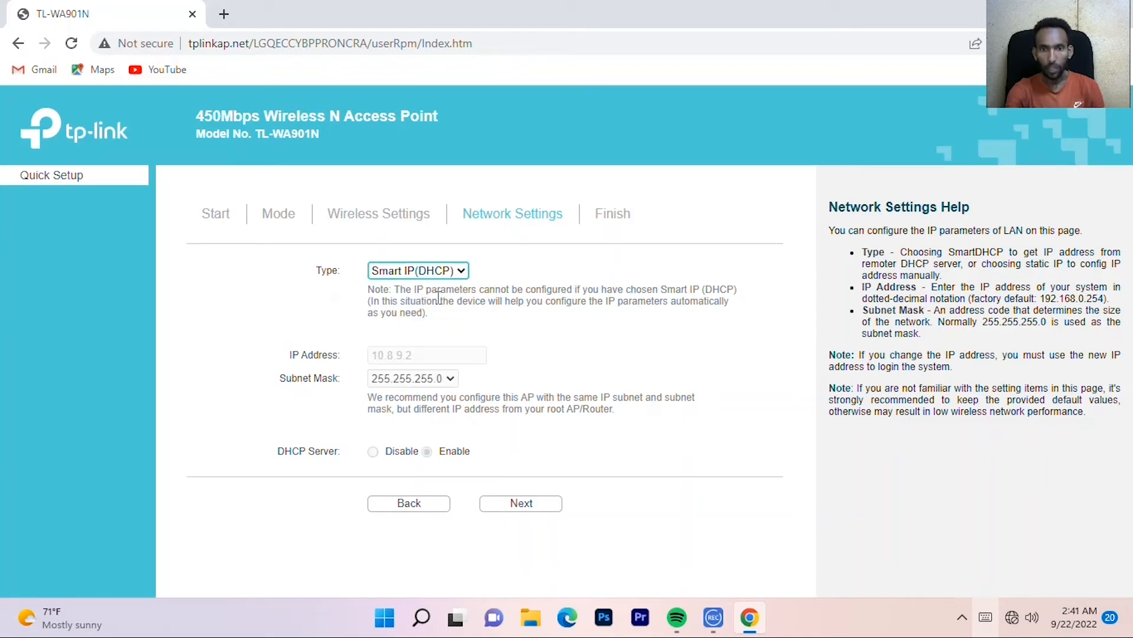
pyautogui.click(529, 506)
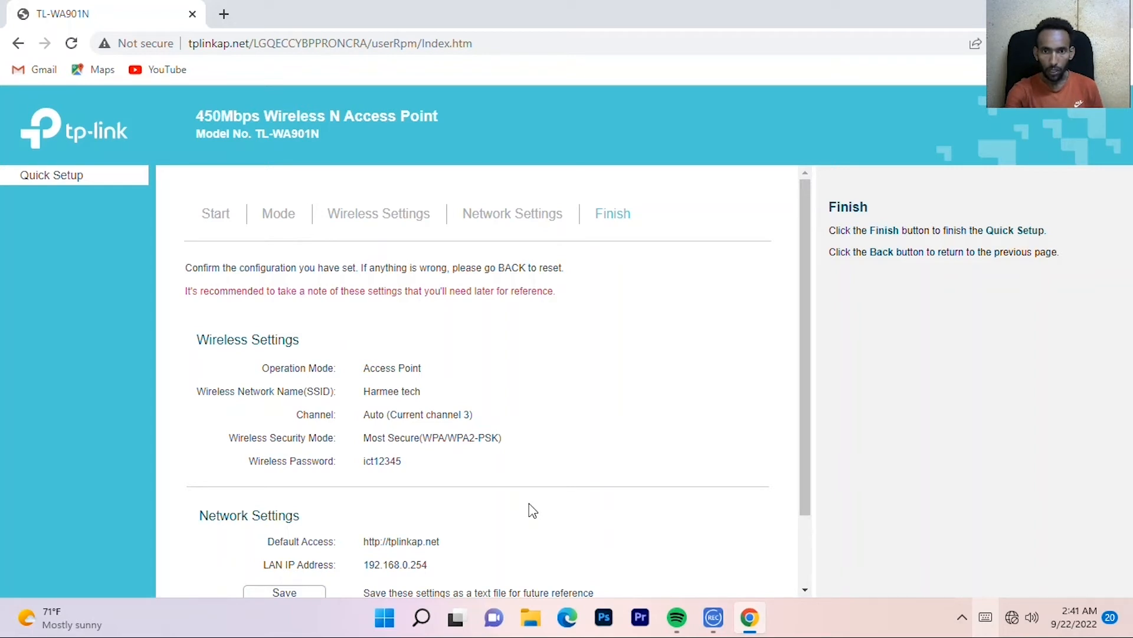
# Download the setup summary as UserConfig.txt and finish Quick Setup.
pyautogui.scroll(-2, 414, 472)
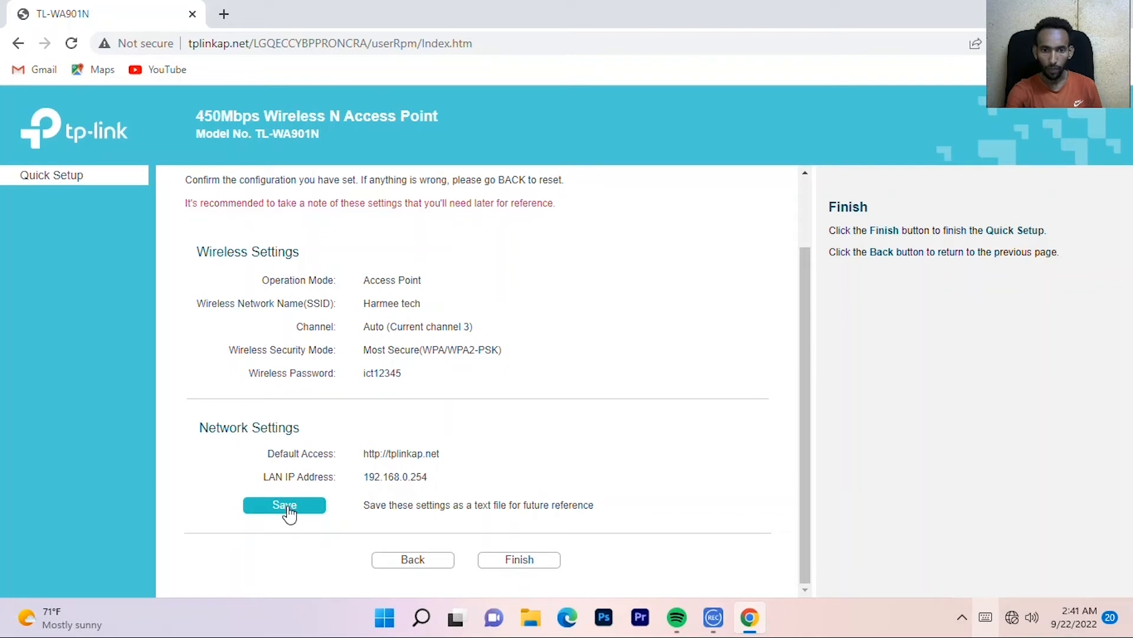
pyautogui.click(294, 514)
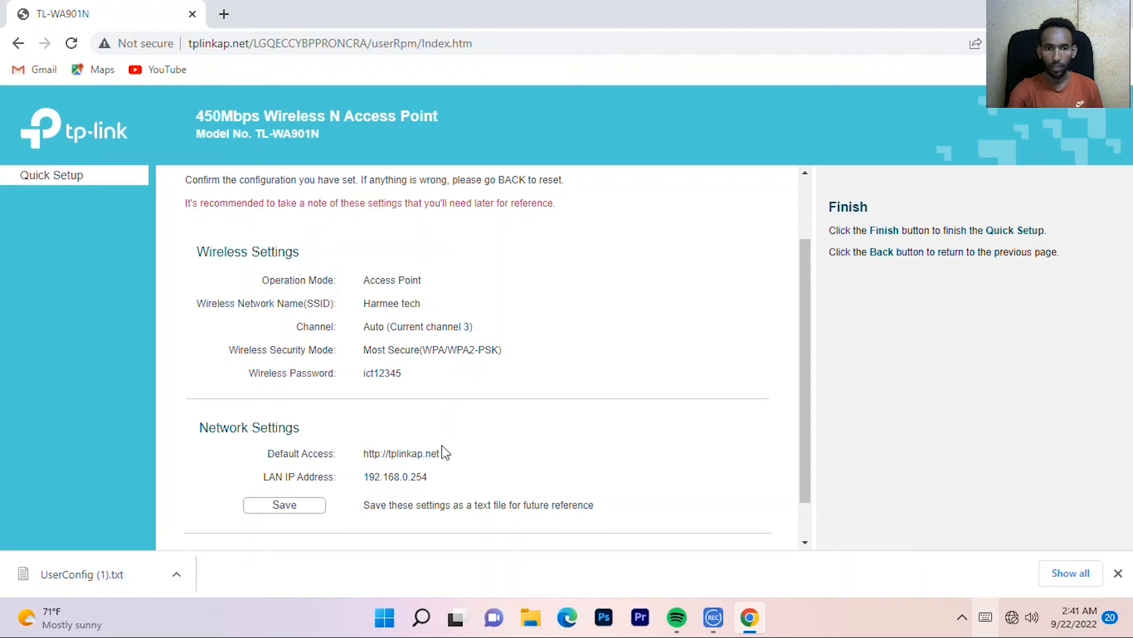
pyautogui.scroll(-1, 470, 447)
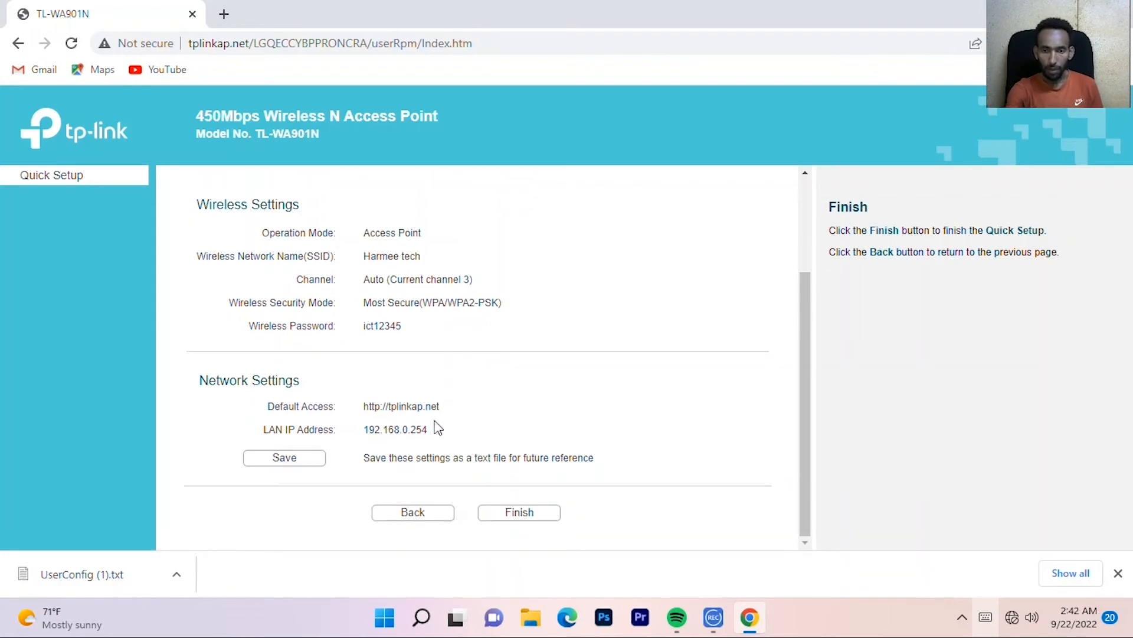
pyautogui.click(523, 518)
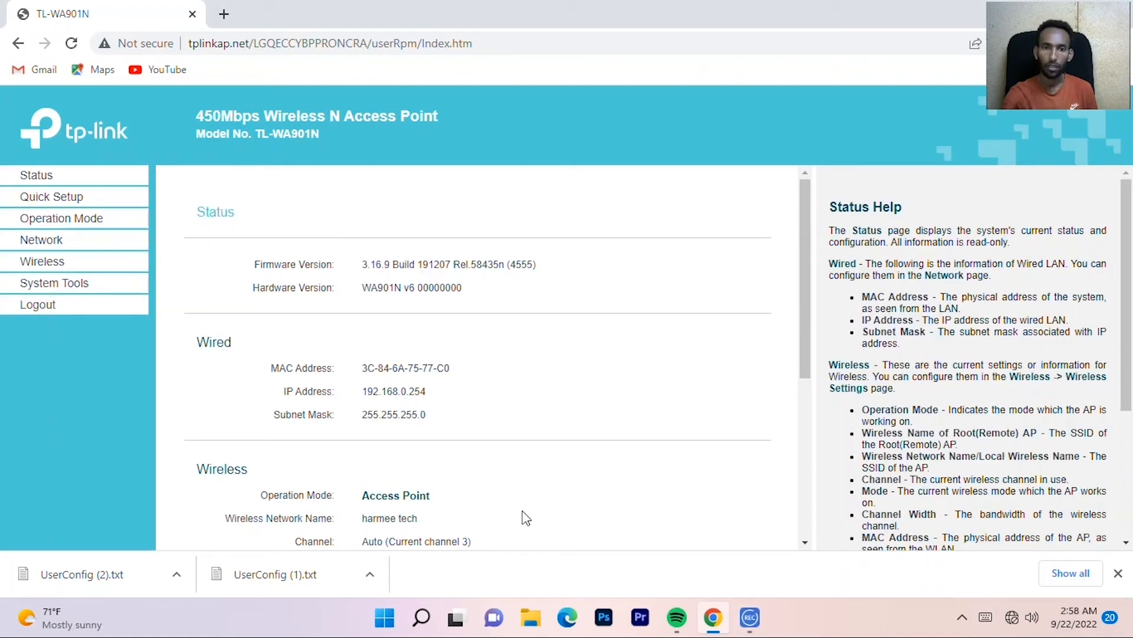
# Scroll the Status page to review the Wired and Wireless details.
pyautogui.scroll(-5, 412, 405)
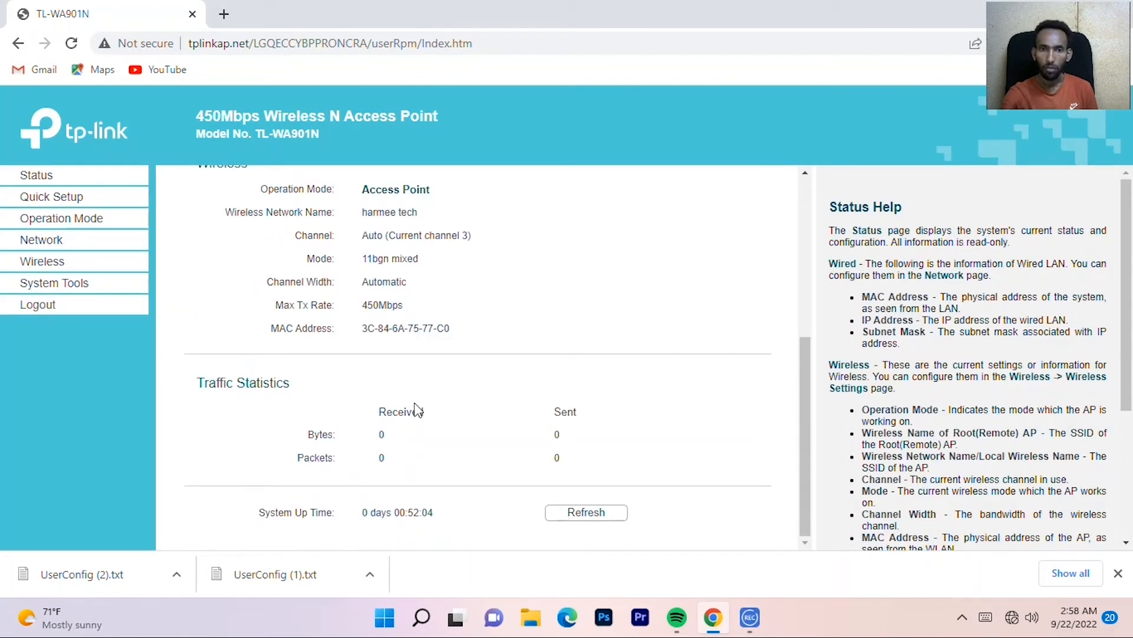
pyautogui.scroll(5, 417, 407)
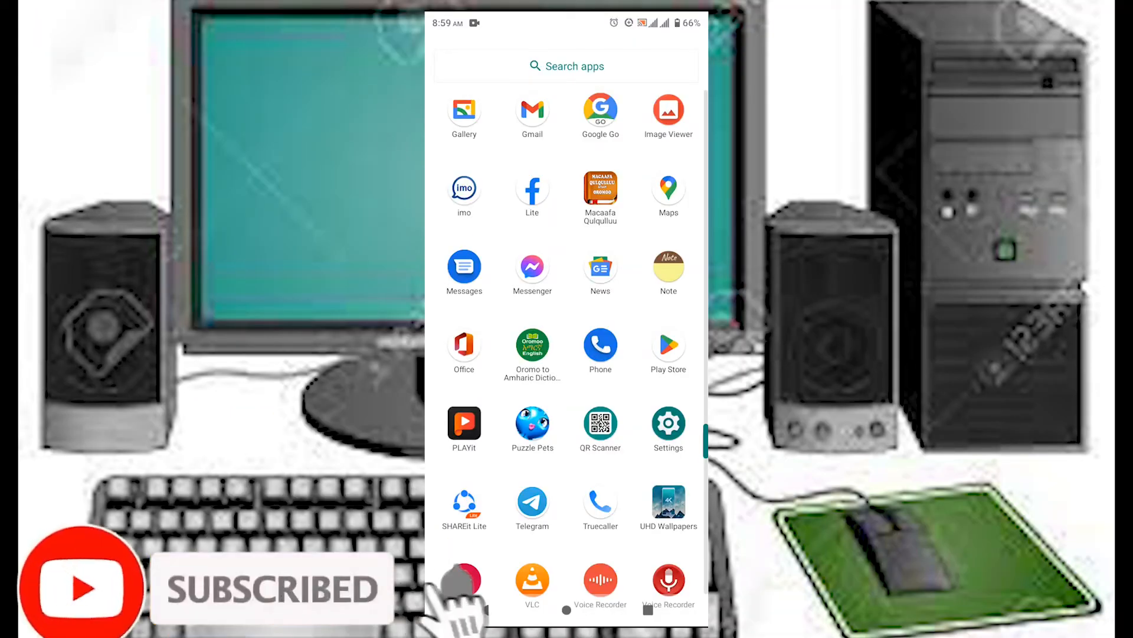
# On the phone, enable Wi-Fi in Network & internet and select the harmee tech network.
pyautogui.click(668, 423)
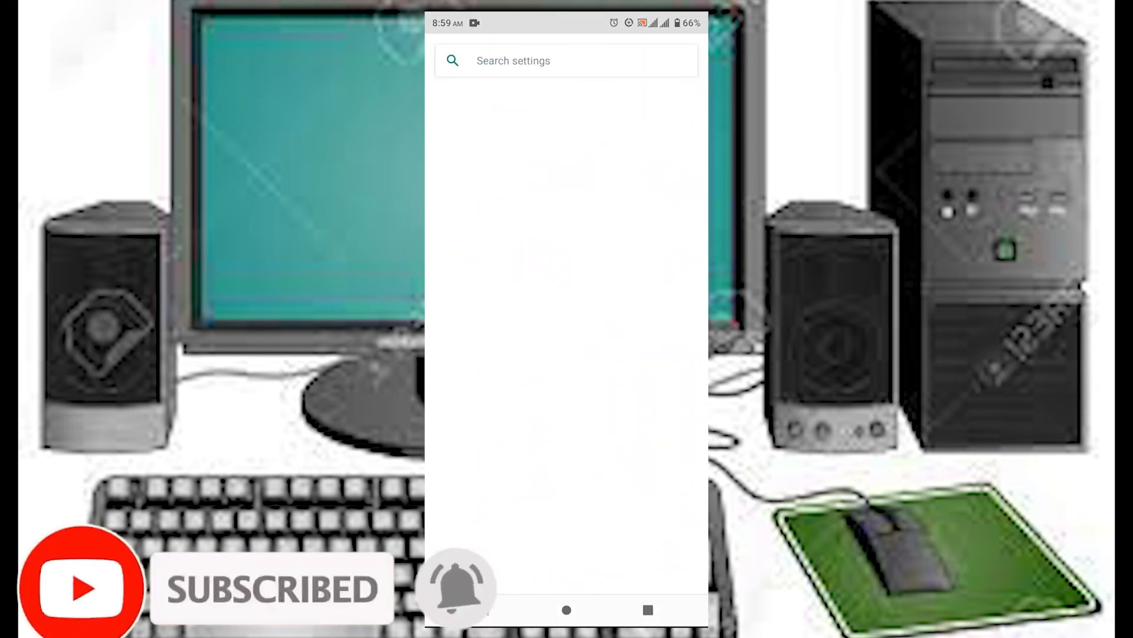
pyautogui.click(531, 112)
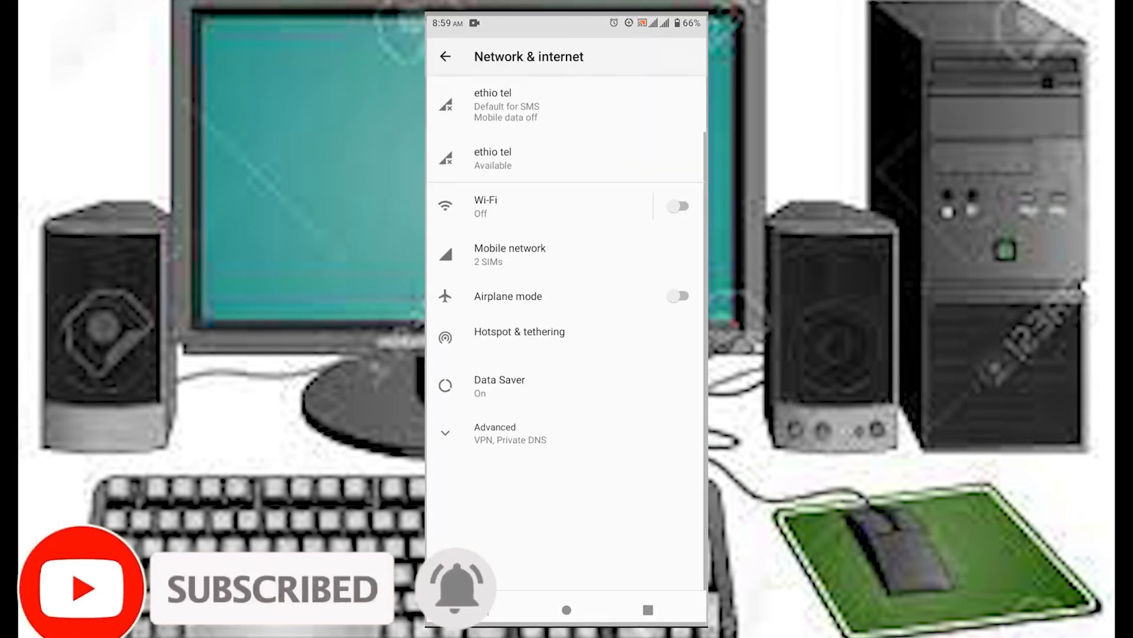
pyautogui.click(540, 205)
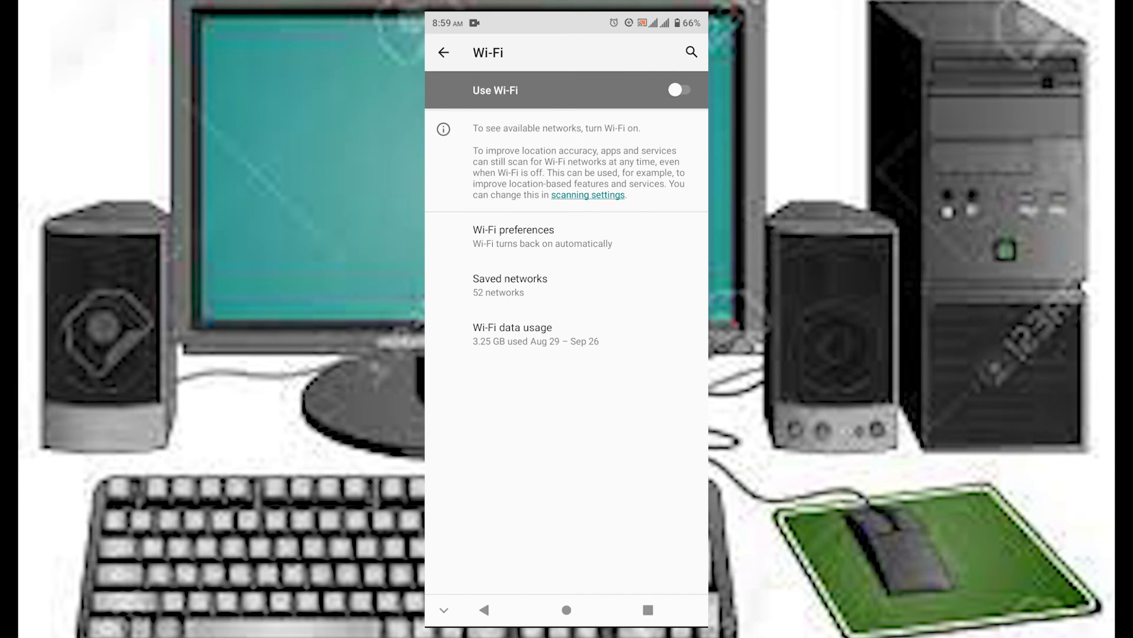
pyautogui.click(679, 89)
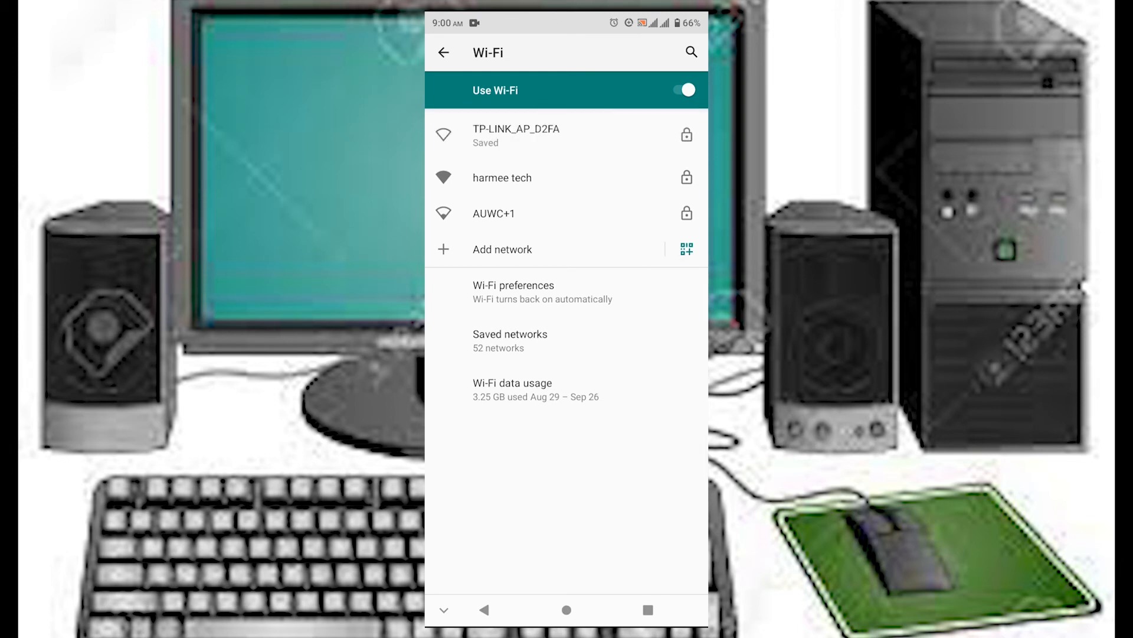
pyautogui.click(502, 178)
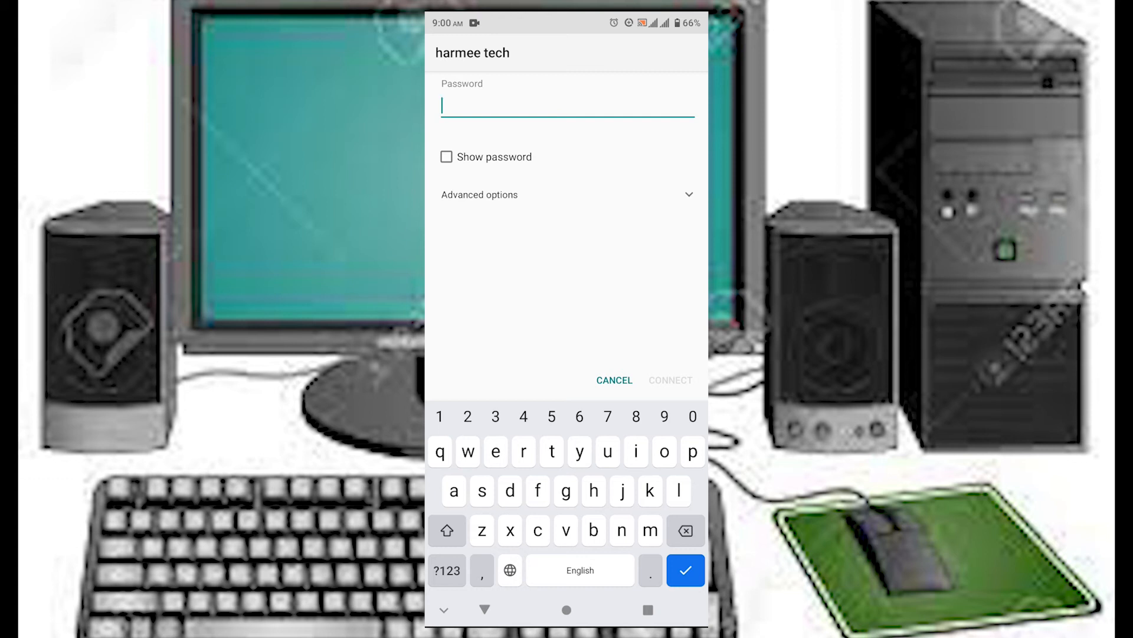
# Join the harmee tech Wi-Fi by entering its password with Show password enabled.
pyautogui.click(446, 156)
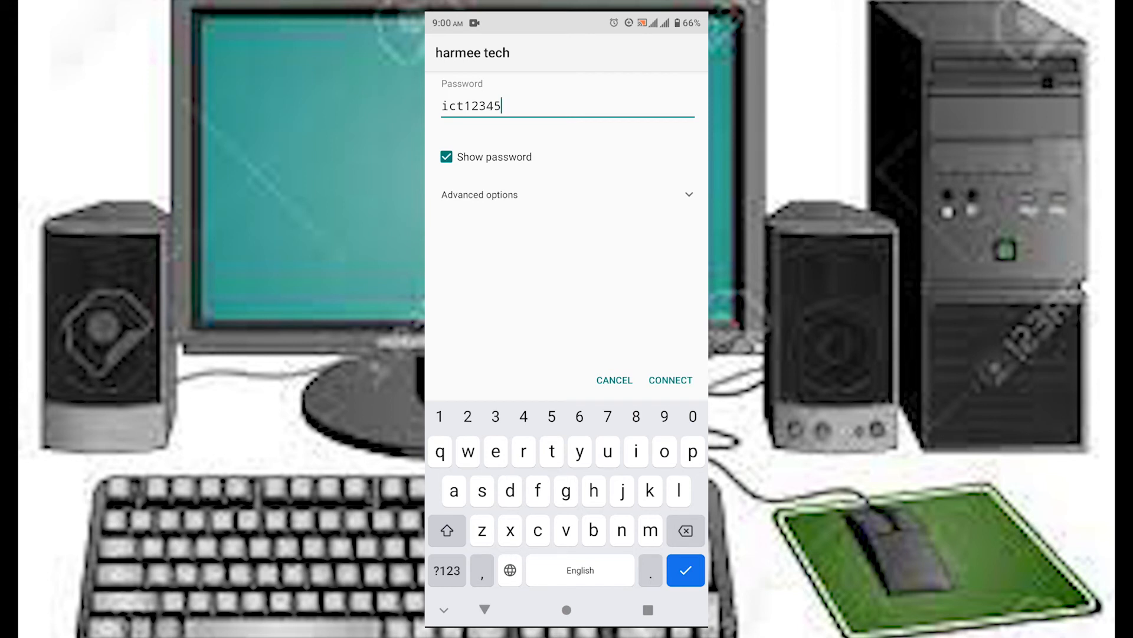
pyautogui.click(671, 380)
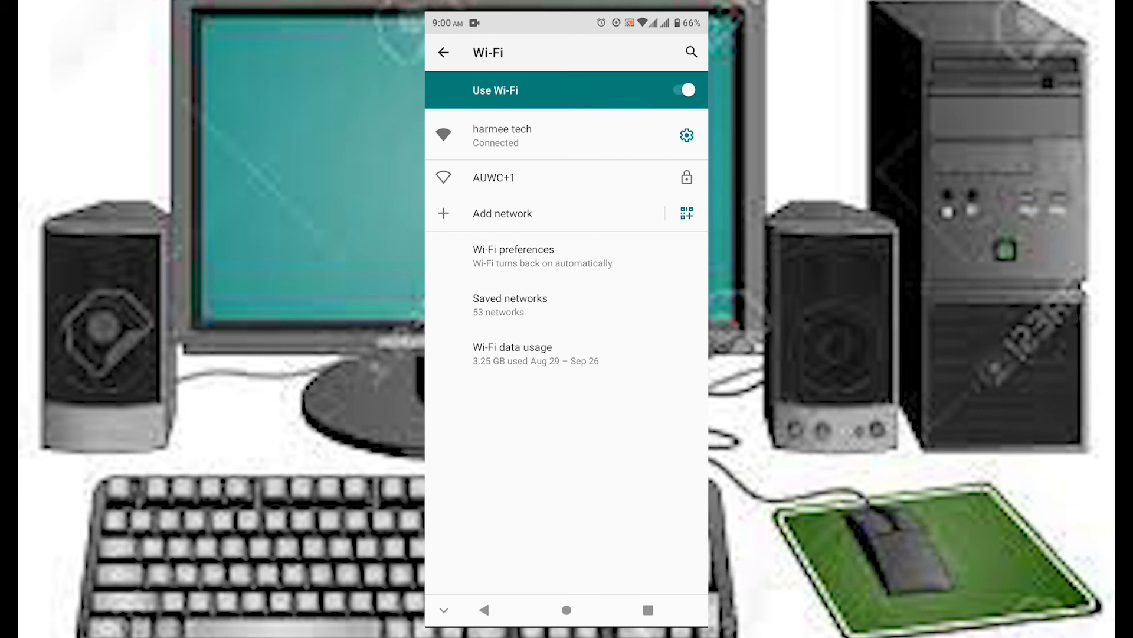
# Launch Chrome from the phone's app list and search for YouTube.
pyautogui.click(567, 610)
pyautogui.moveTo(567, 519); pyautogui.dragTo(567, 236)
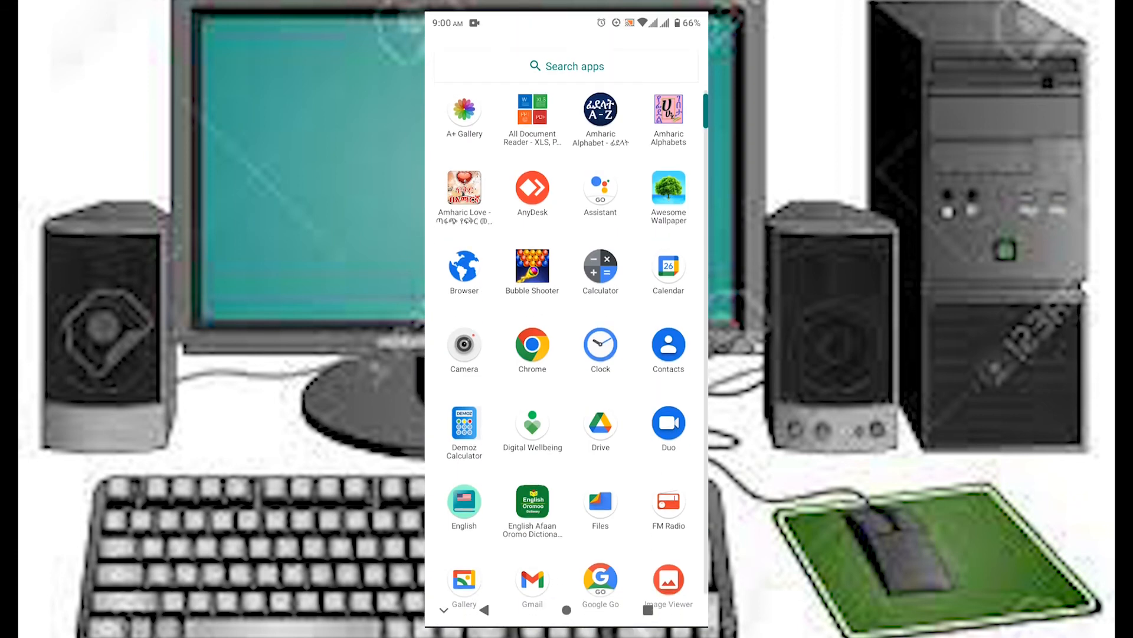
pyautogui.moveTo(567, 413); pyautogui.dragTo(567, 301)
pyautogui.click(532, 235)
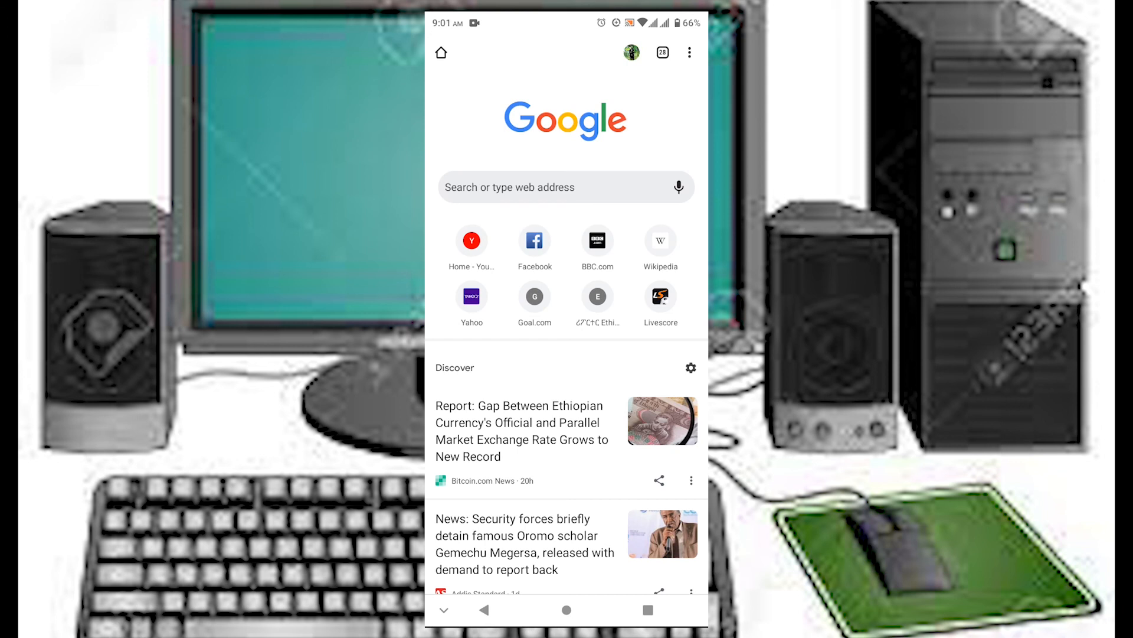
pyautogui.click(549, 187)
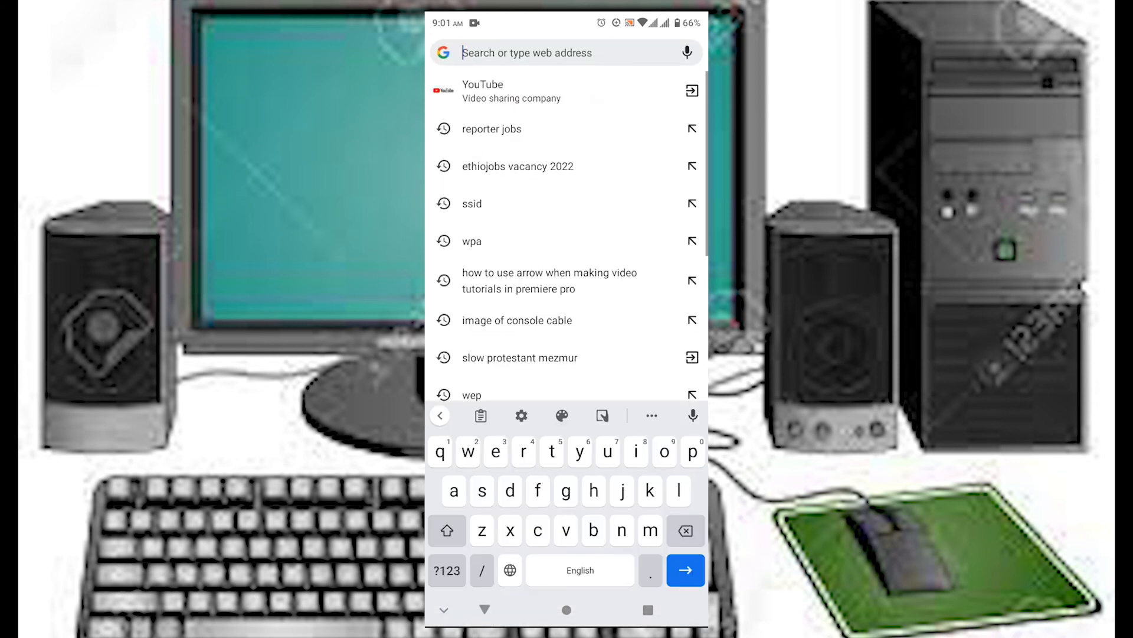
pyautogui.click(549, 91)
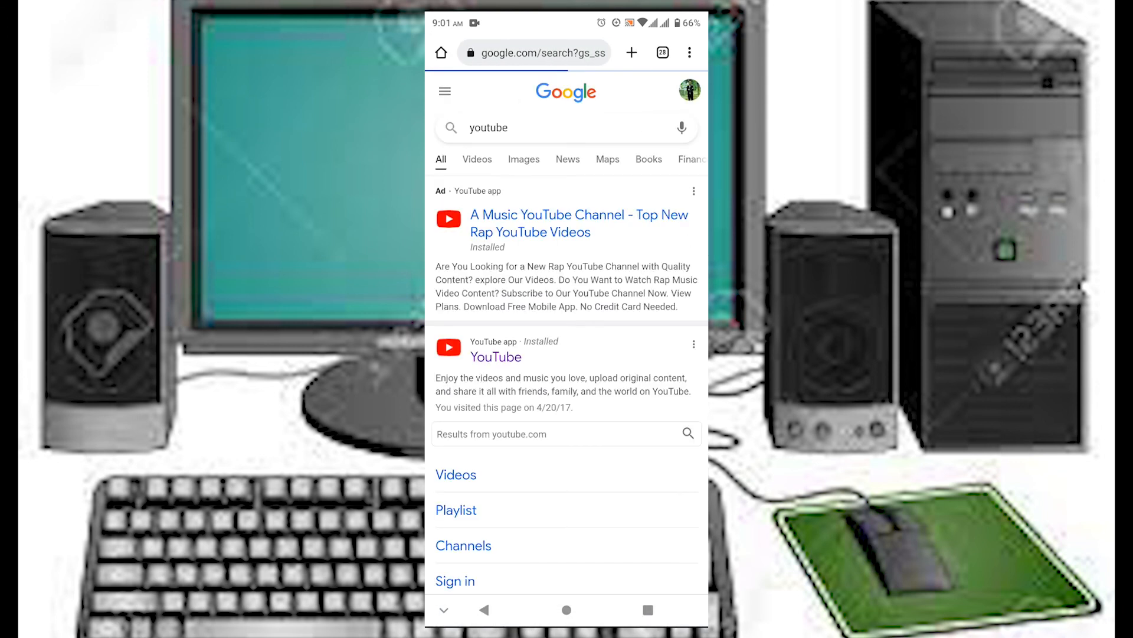
# Open the YouTube app, minimize the current player and play the OROMIA HD music video.
pyautogui.click(495, 357)
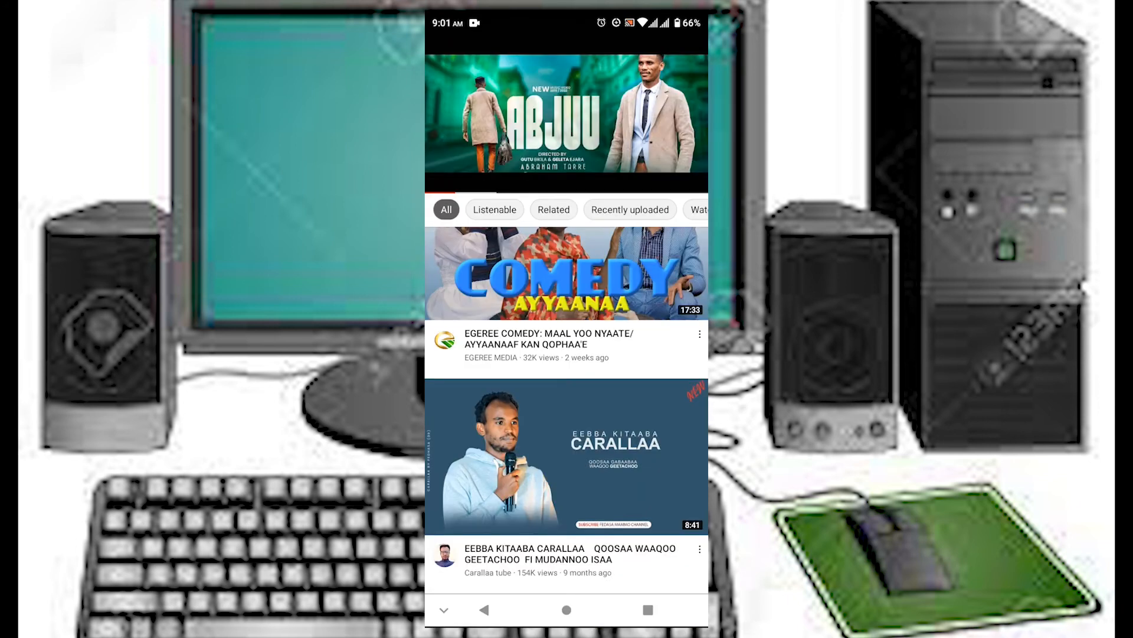
pyautogui.scroll(-3, 567, 408)
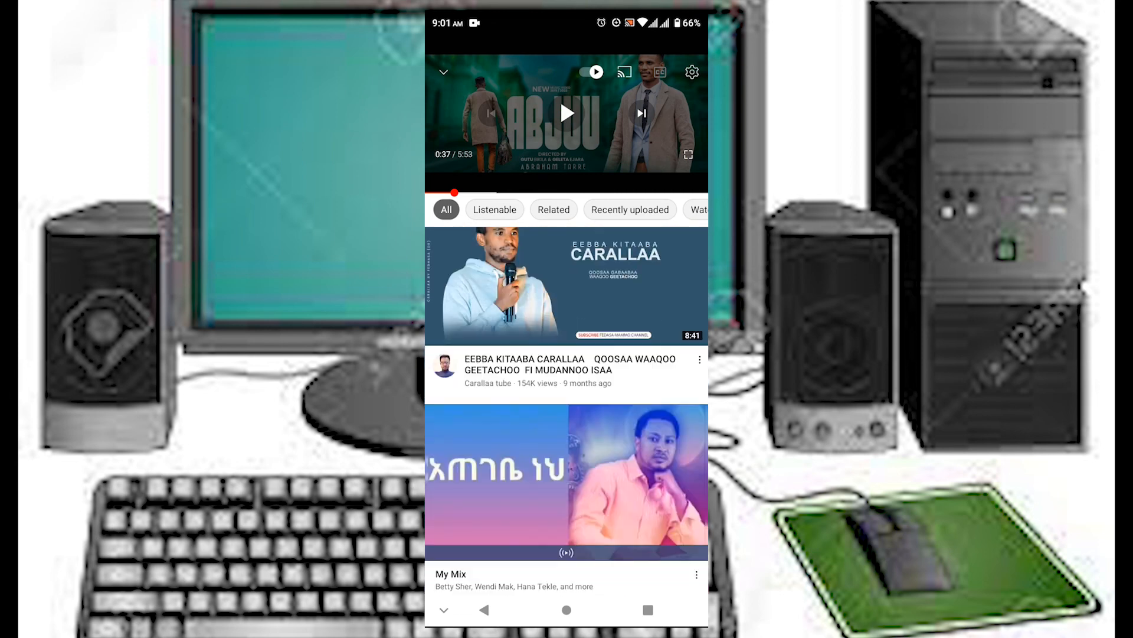
pyautogui.click(444, 72)
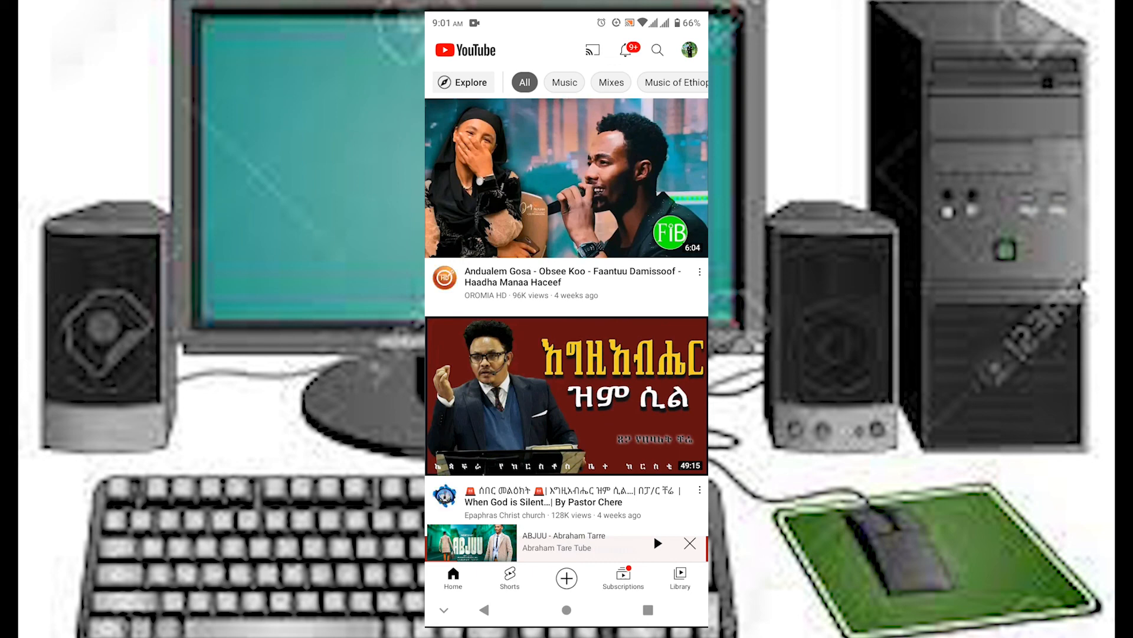
pyautogui.click(567, 282)
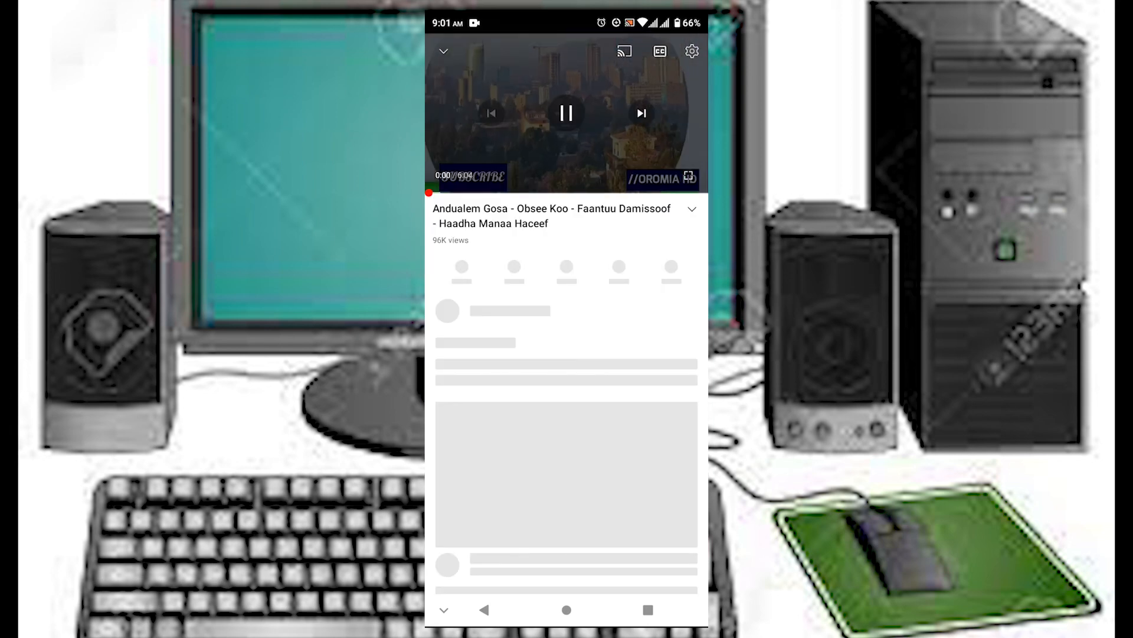